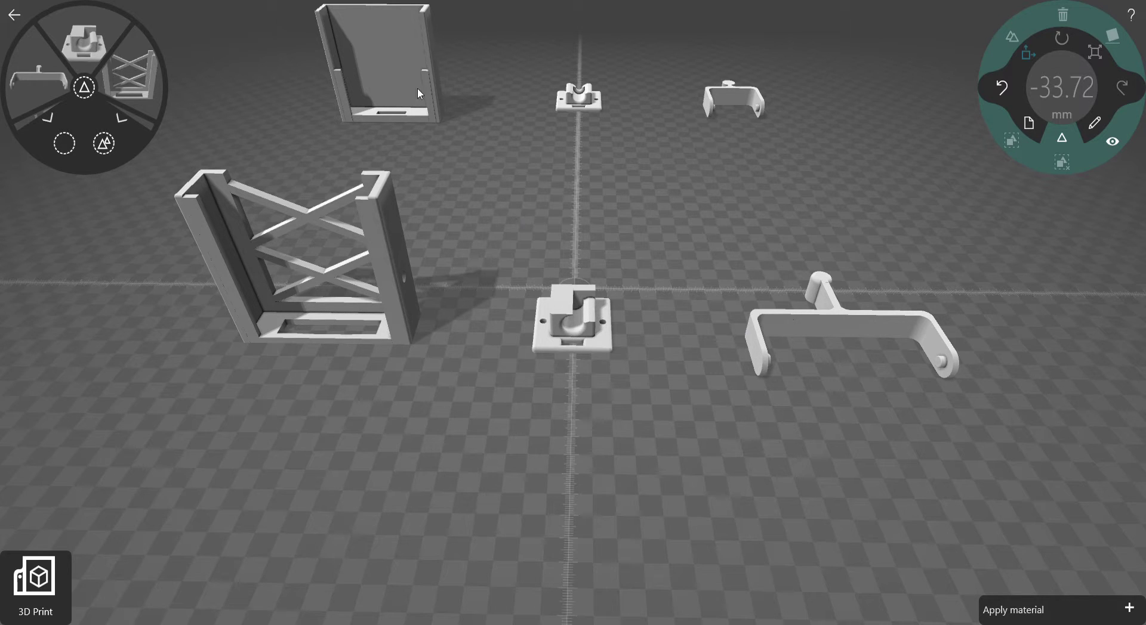
- Centre the view on the solid-backed holder in the back row and examine its front
{"action": "left_click", "coordinate": [398, 69]}
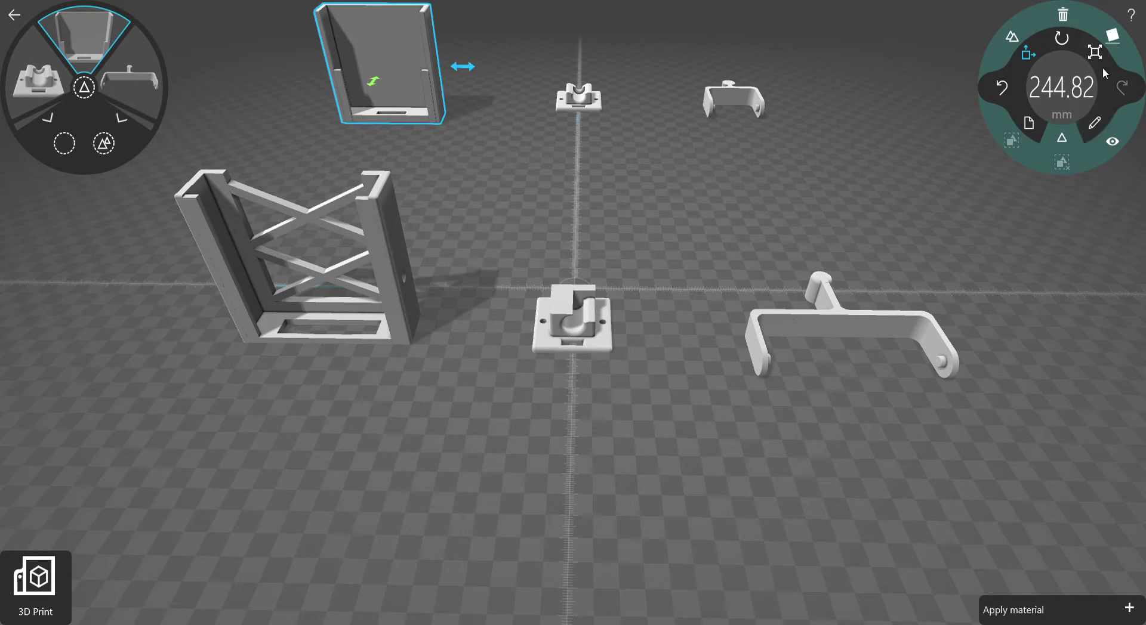
{"action": "left_click", "coordinate": [1071, 136]}
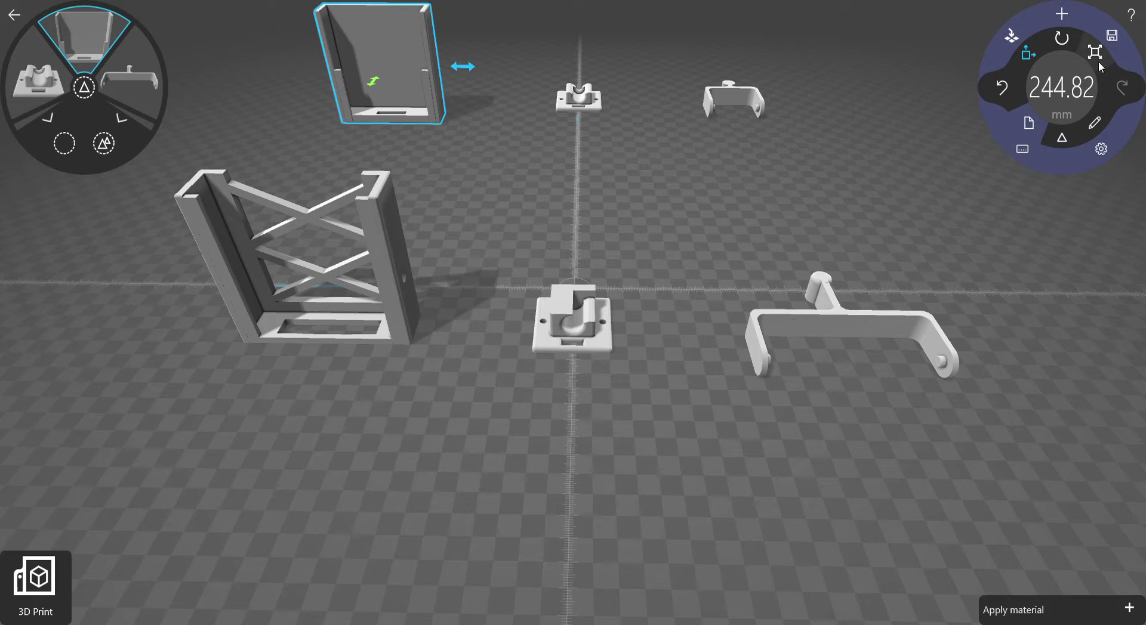
{"action": "left_click", "coordinate": [1079, 137]}
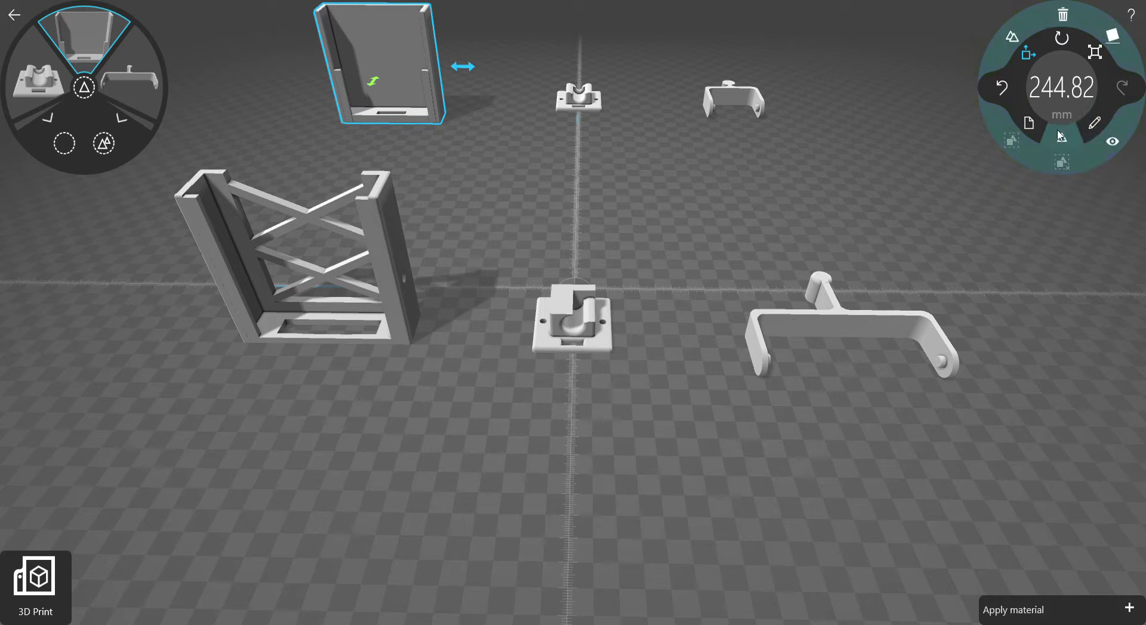
{"action": "left_click", "coordinate": [1111, 142]}
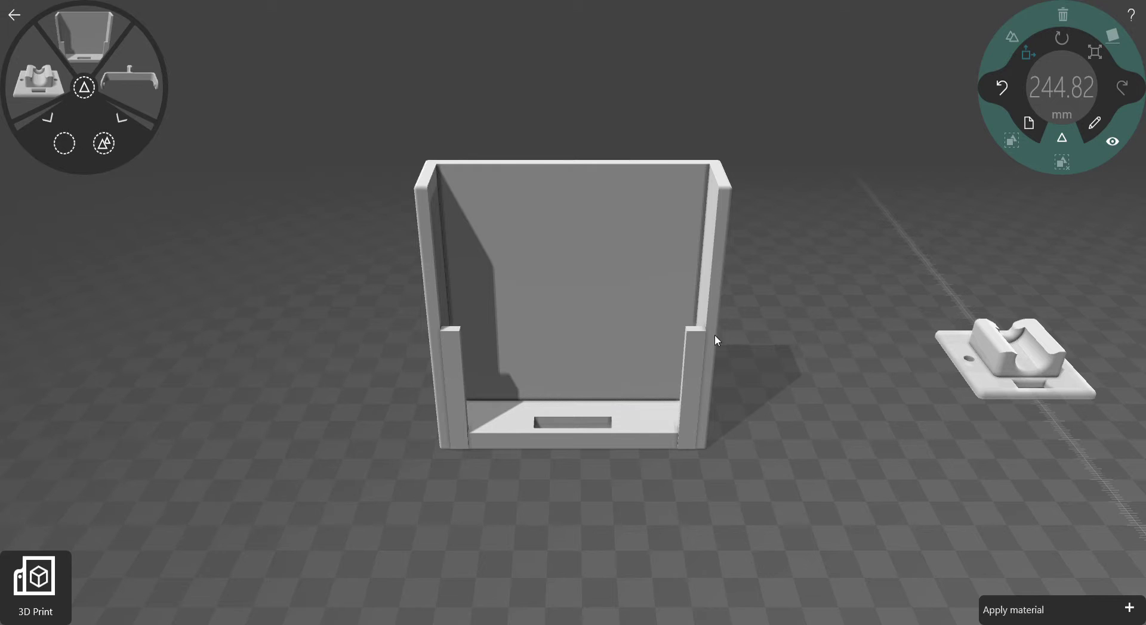
{"action": "left_click_drag", "start_coordinate": [562, 485], "coordinate": [540, 313]}
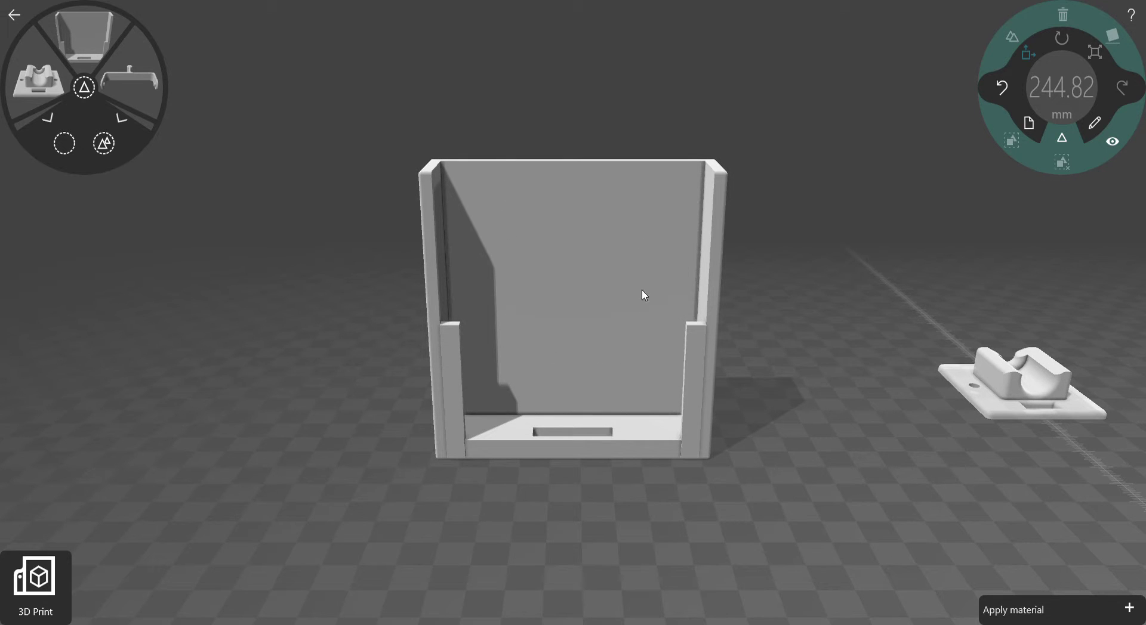
- Compare the solid-backed holder with the cross-braced holder in front of it, checking their backs and slotted bases
{"action": "scroll", "coordinate": [582, 231], "scroll_direction": "down", "scroll_amount": 5}
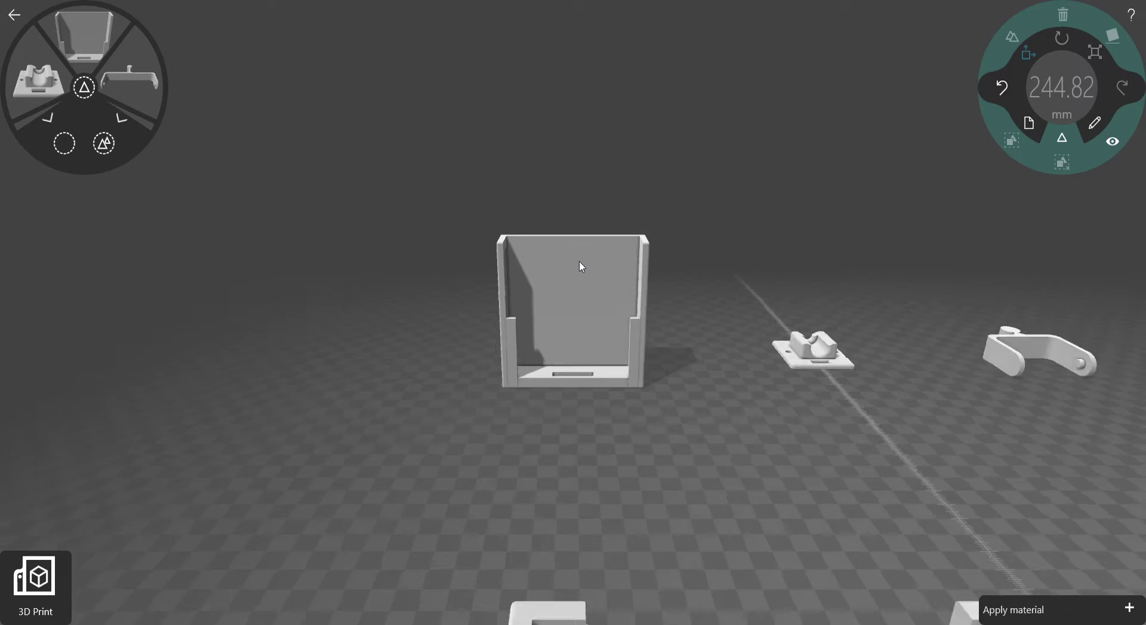
{"action": "right_click_drag", "start_coordinate": [610, 424], "coordinate": [589, 353]}
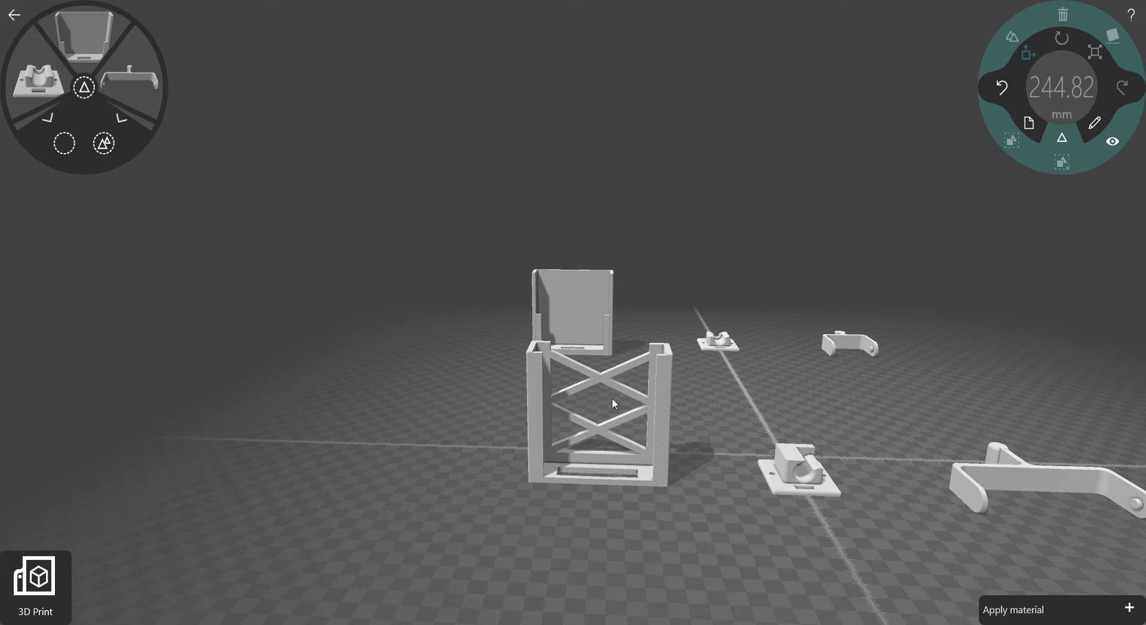
{"action": "right_click_drag", "start_coordinate": [611, 399], "coordinate": [600, 419]}
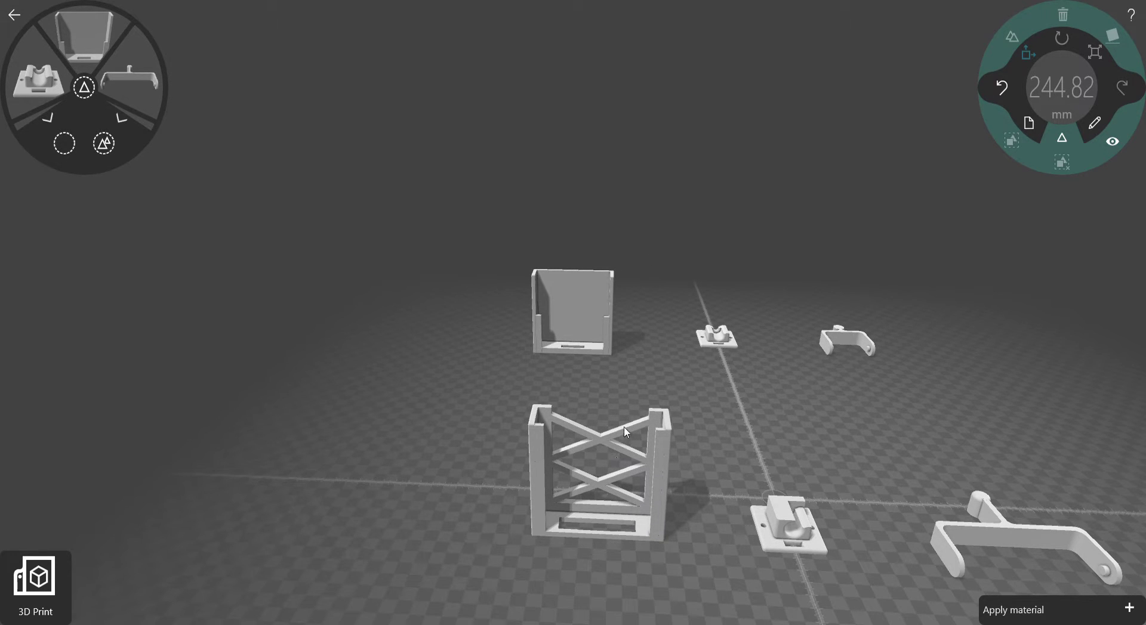
{"action": "scroll", "coordinate": [610, 389], "scroll_direction": "up", "scroll_amount": 5}
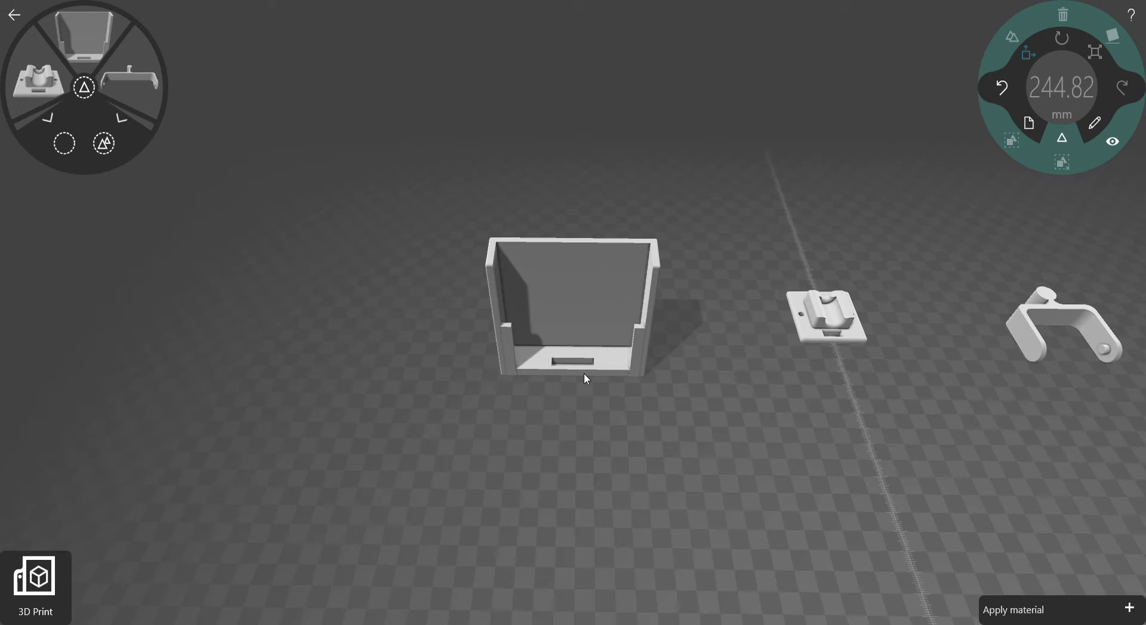
{"action": "scroll", "coordinate": [583, 374], "scroll_direction": "up", "scroll_amount": 5}
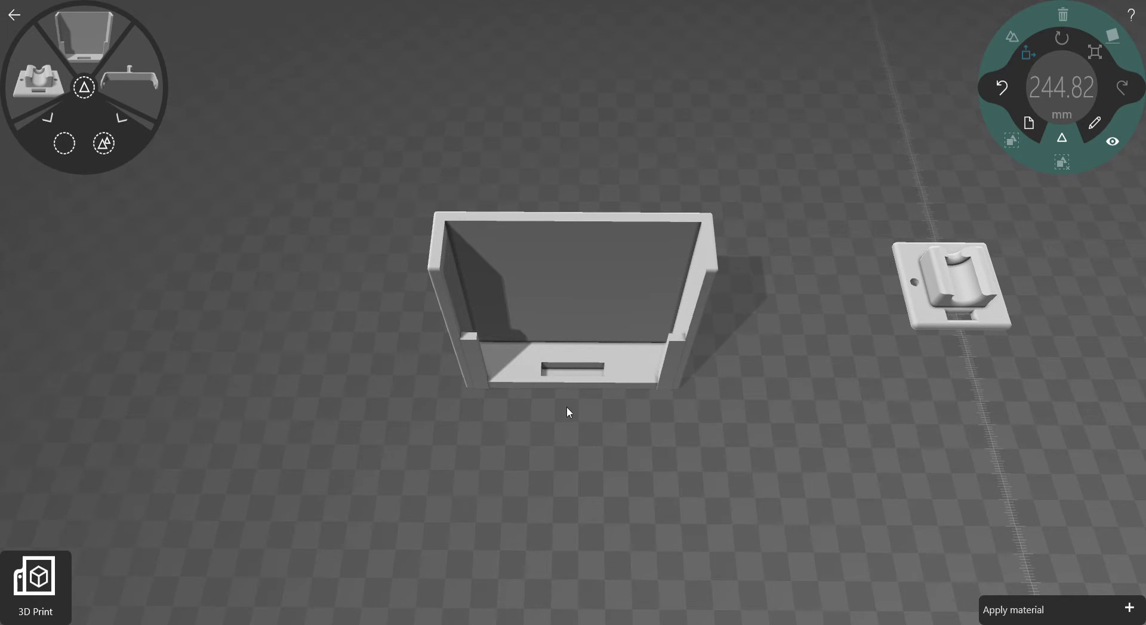
{"action": "scroll", "coordinate": [560, 427], "scroll_direction": "down", "scroll_amount": 5}
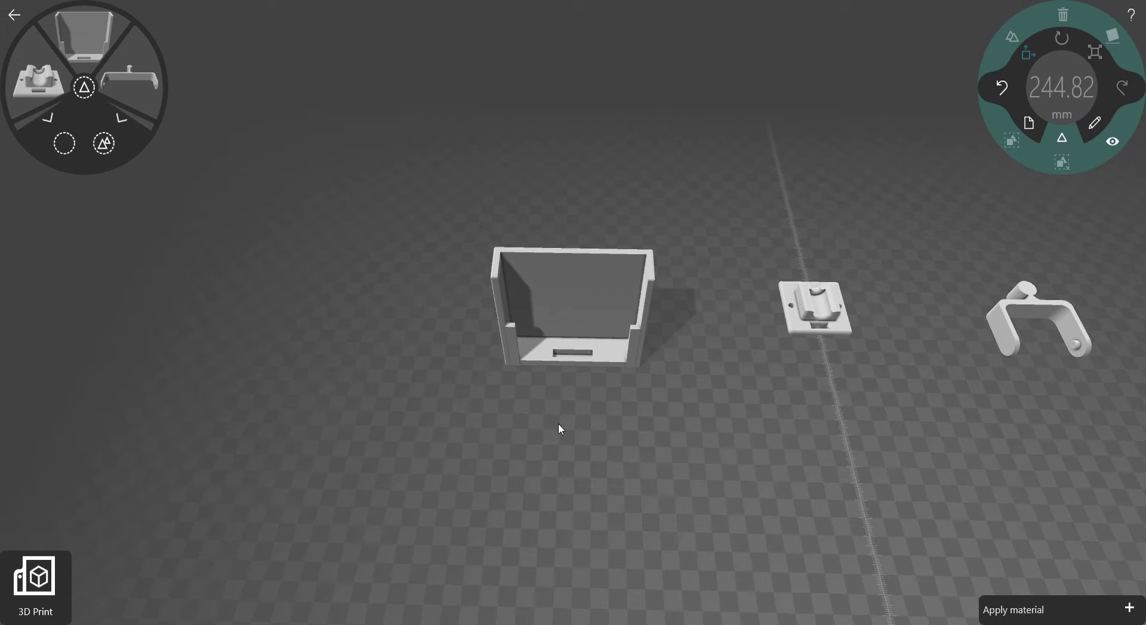
{"action": "scroll", "coordinate": [570, 442], "scroll_direction": "down", "scroll_amount": 5}
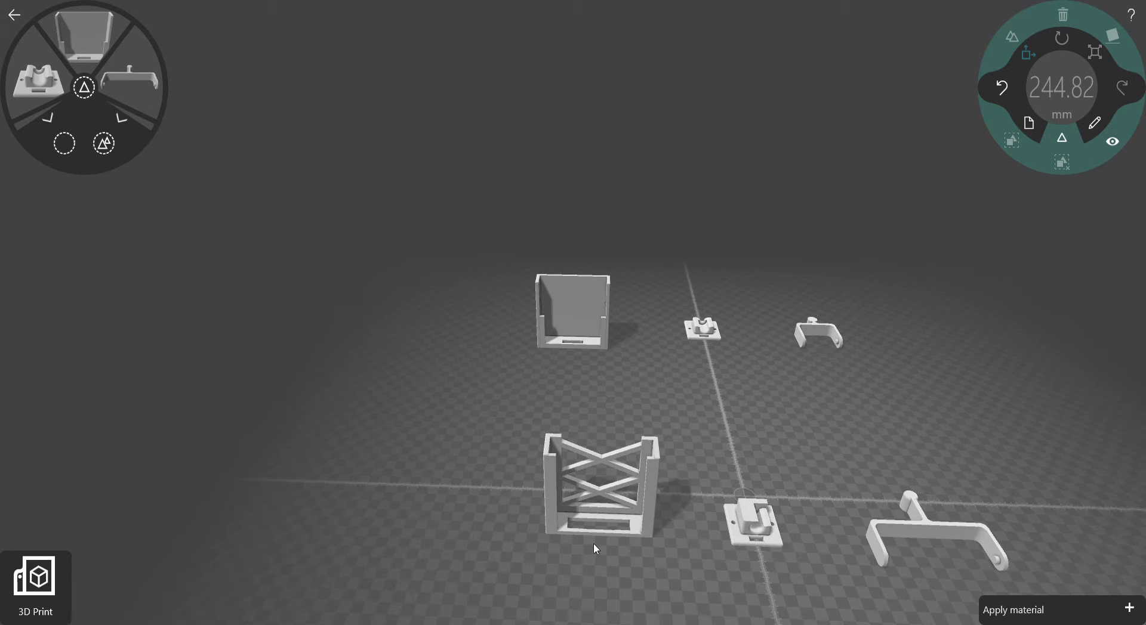
{"action": "scroll", "coordinate": [601, 534], "scroll_direction": "up", "scroll_amount": 4}
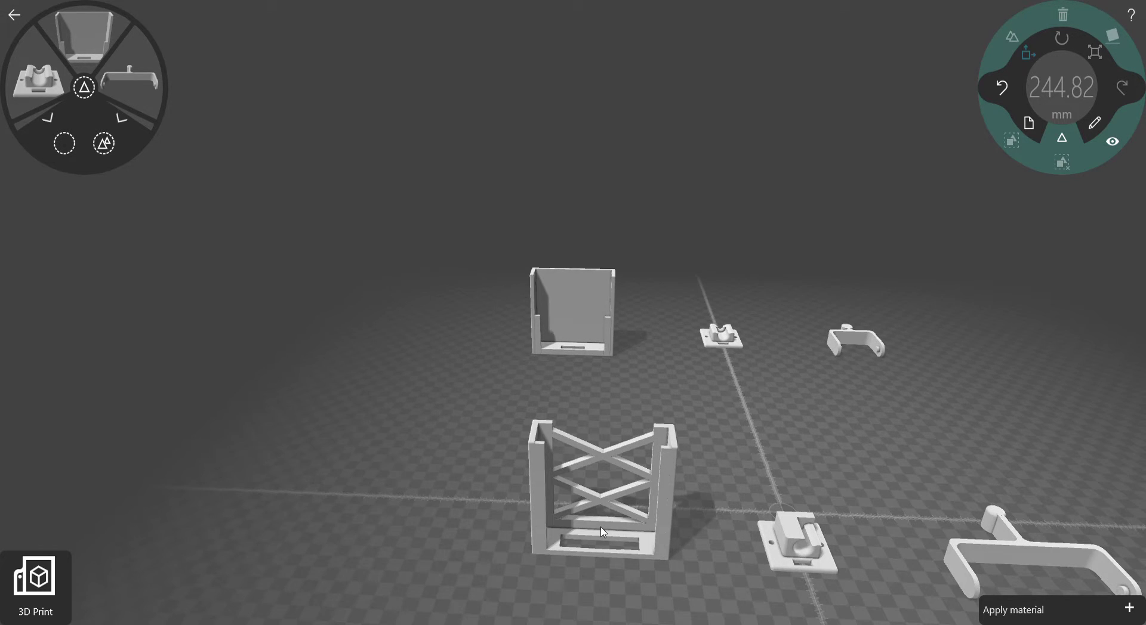
- Examine the solid-backed holder's short front lips and base slot up close
{"action": "left_click_drag", "start_coordinate": [605, 393], "coordinate": [597, 381]}
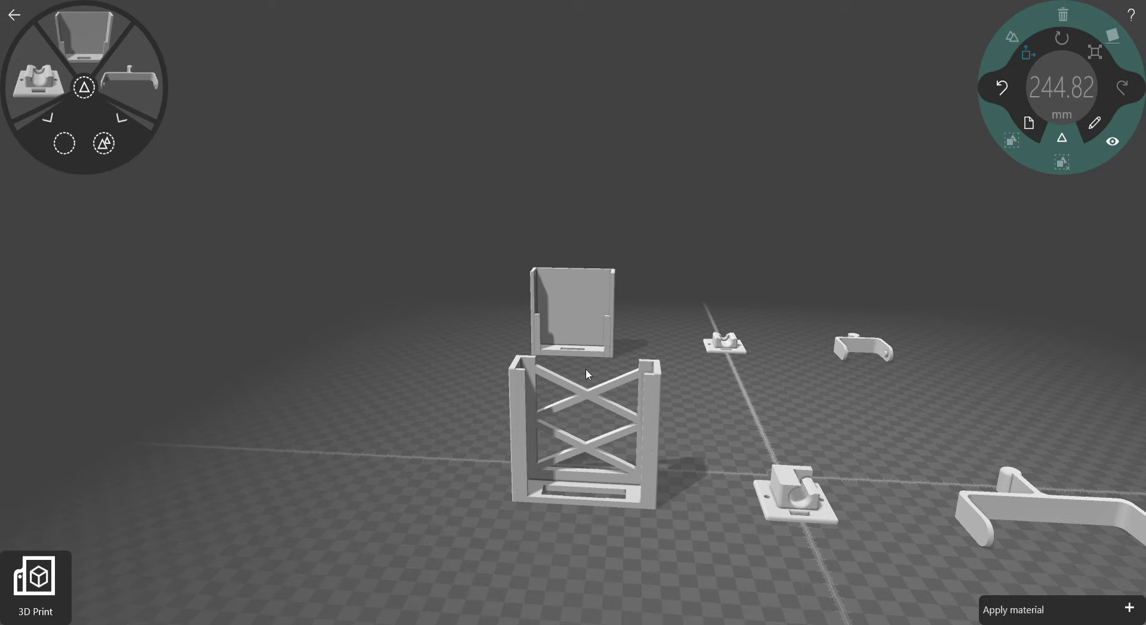
{"action": "right_click_drag", "start_coordinate": [588, 375], "coordinate": [547, 334]}
{"action": "scroll", "coordinate": [561, 375], "scroll_direction": "up", "scroll_amount": 5}
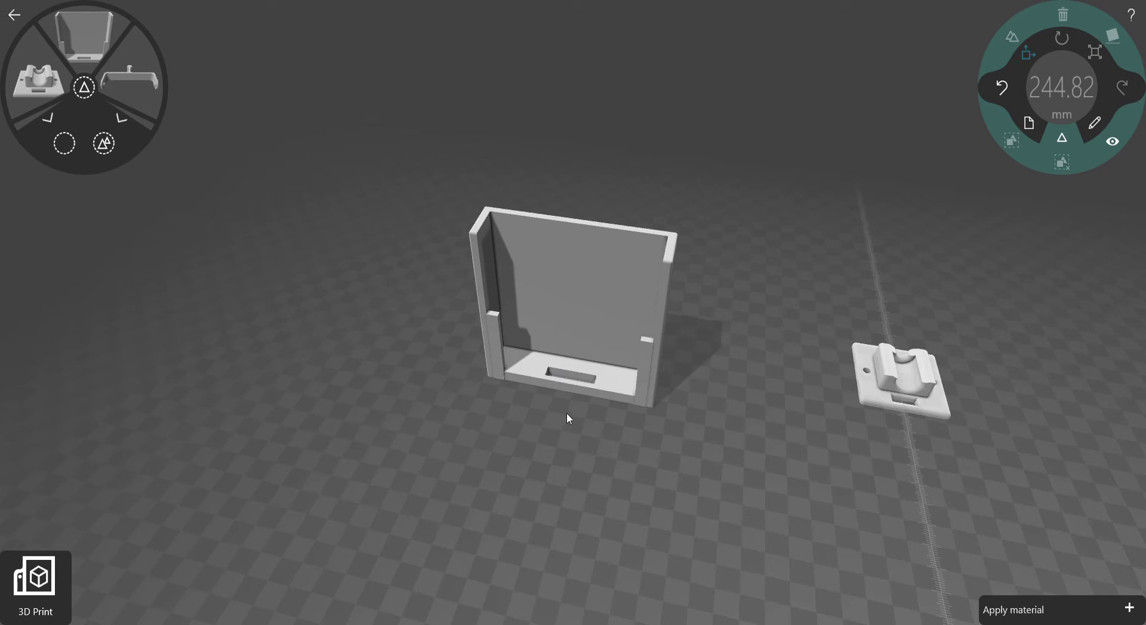
{"action": "left_click_drag", "start_coordinate": [628, 431], "coordinate": [664, 364]}
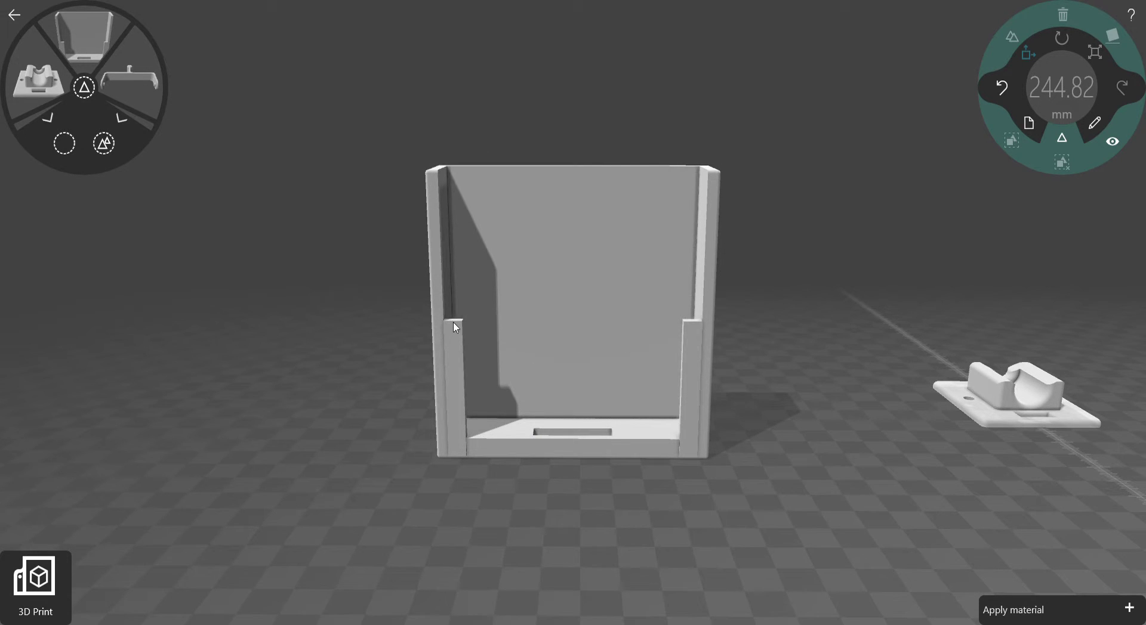
{"action": "scroll", "coordinate": [486, 370], "scroll_direction": "down", "scroll_amount": 5}
{"action": "scroll", "coordinate": [495, 375], "scroll_direction": "down", "scroll_amount": 2}
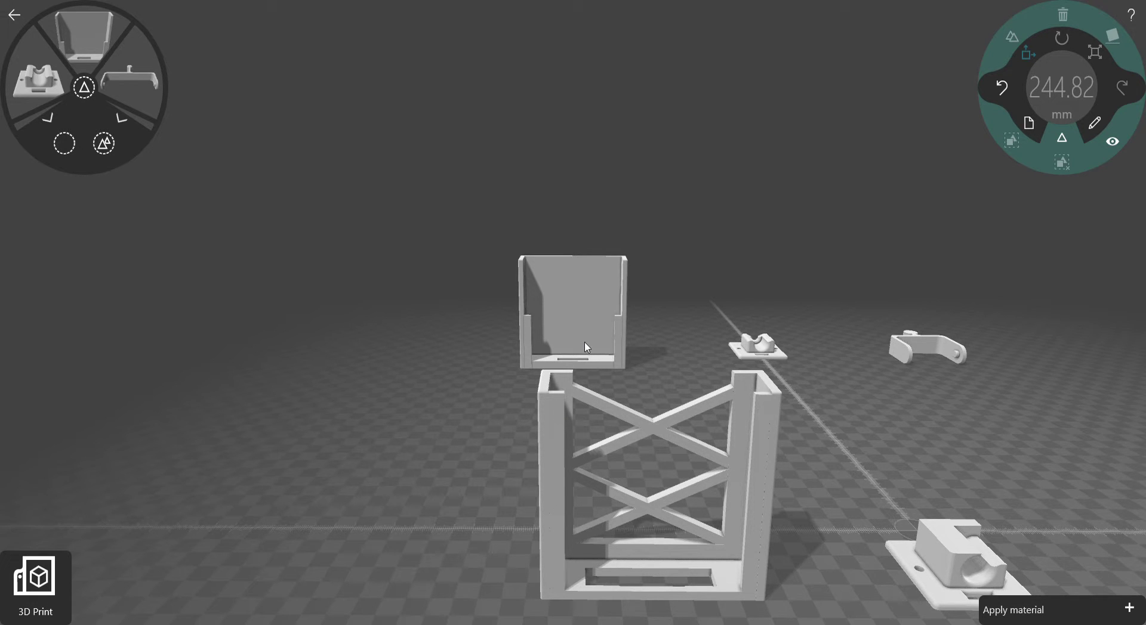
- Inspect the side walls of the solid-backed and cross-braced holders from an angle
{"action": "left_click_drag", "start_coordinate": [633, 374], "coordinate": [855, 363]}
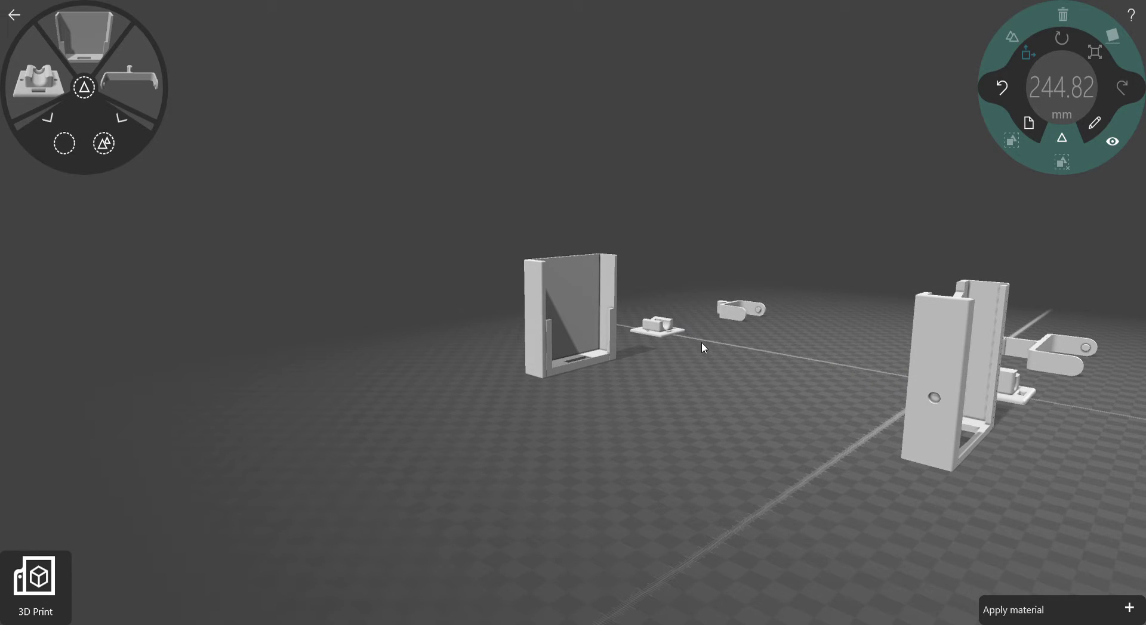
{"action": "left_click_drag", "start_coordinate": [701, 343], "coordinate": [550, 299]}
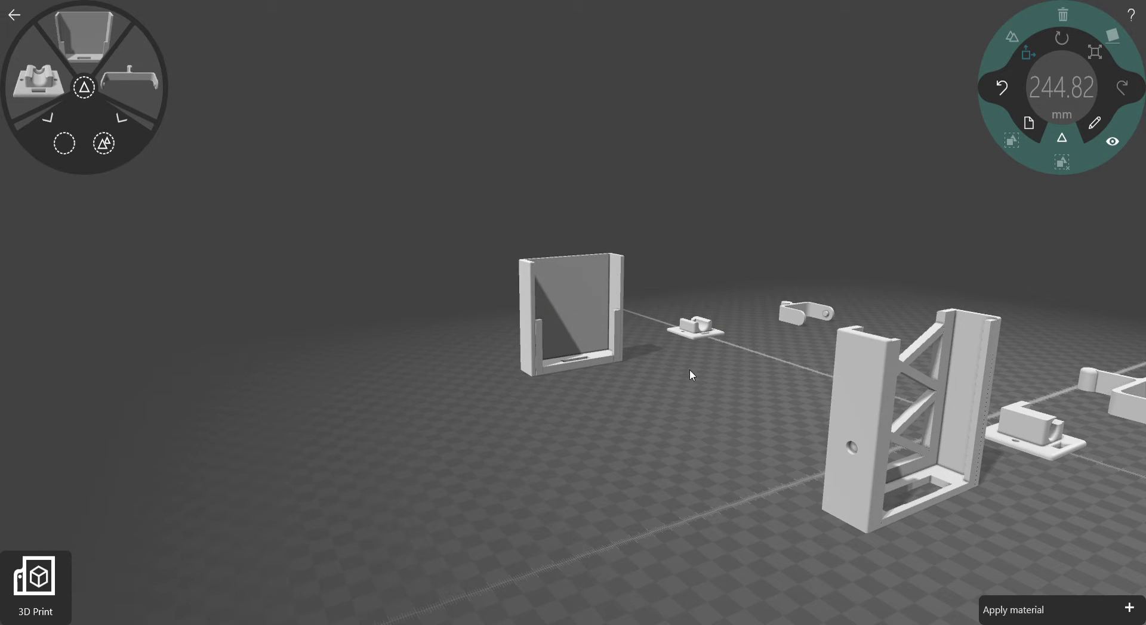
{"action": "left_click_drag", "start_coordinate": [689, 370], "coordinate": [887, 323]}
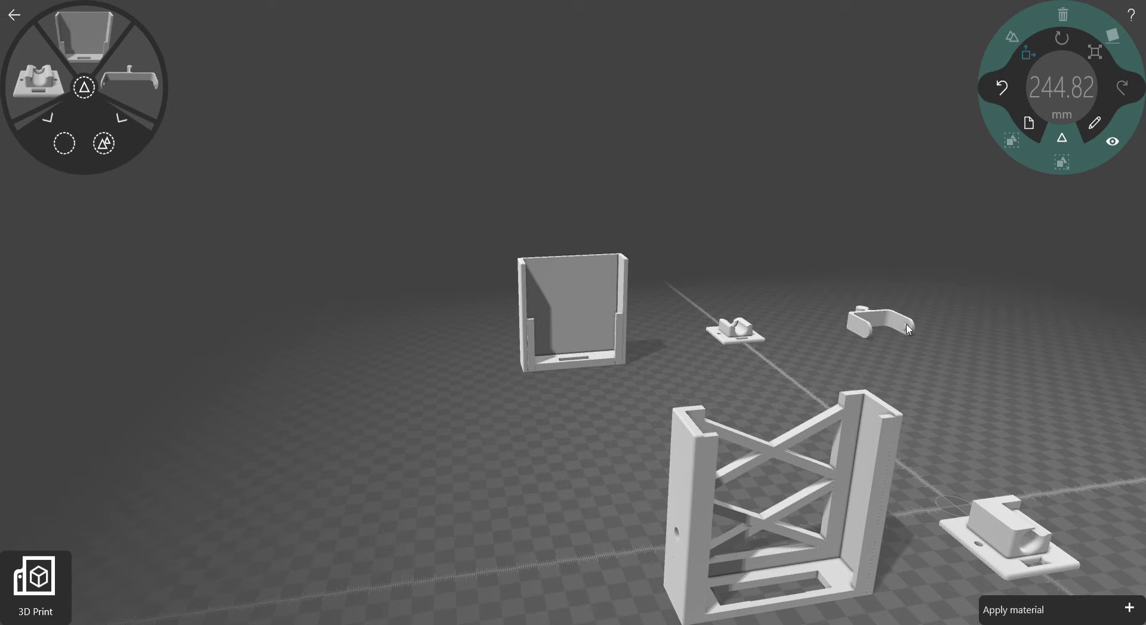
{"action": "scroll", "coordinate": [906, 330], "scroll_direction": "up", "scroll_amount": 2}
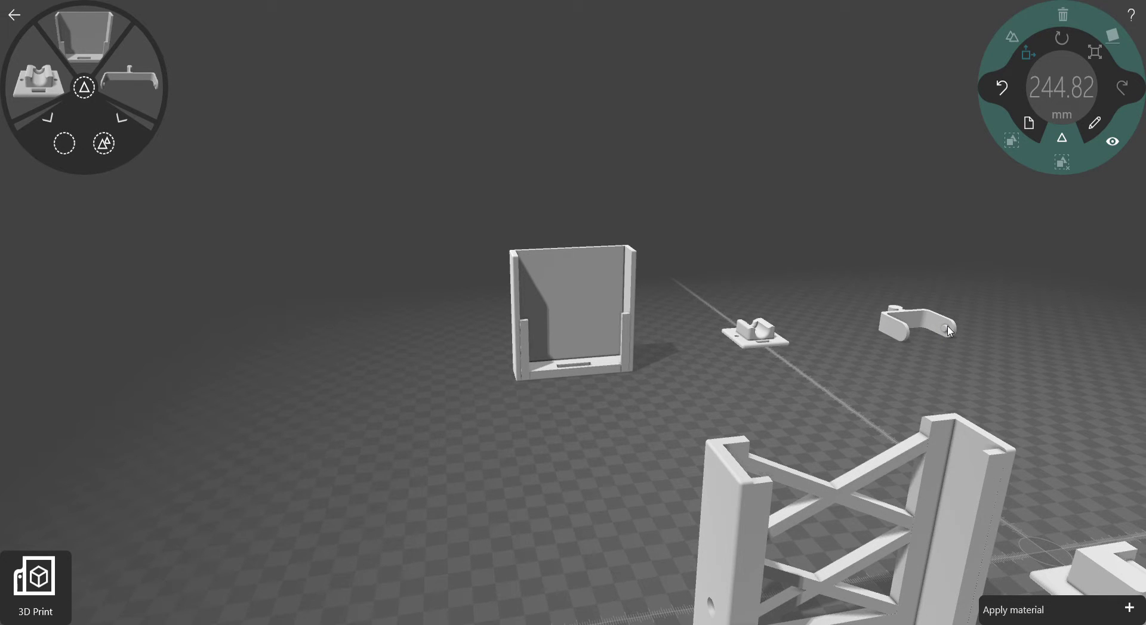
{"action": "scroll", "coordinate": [955, 334], "scroll_direction": "up", "scroll_amount": 2}
- Select the small U-shaped bracket together with the cross-braced holder and centre the view on both
{"action": "left_click", "coordinate": [1005, 331]}
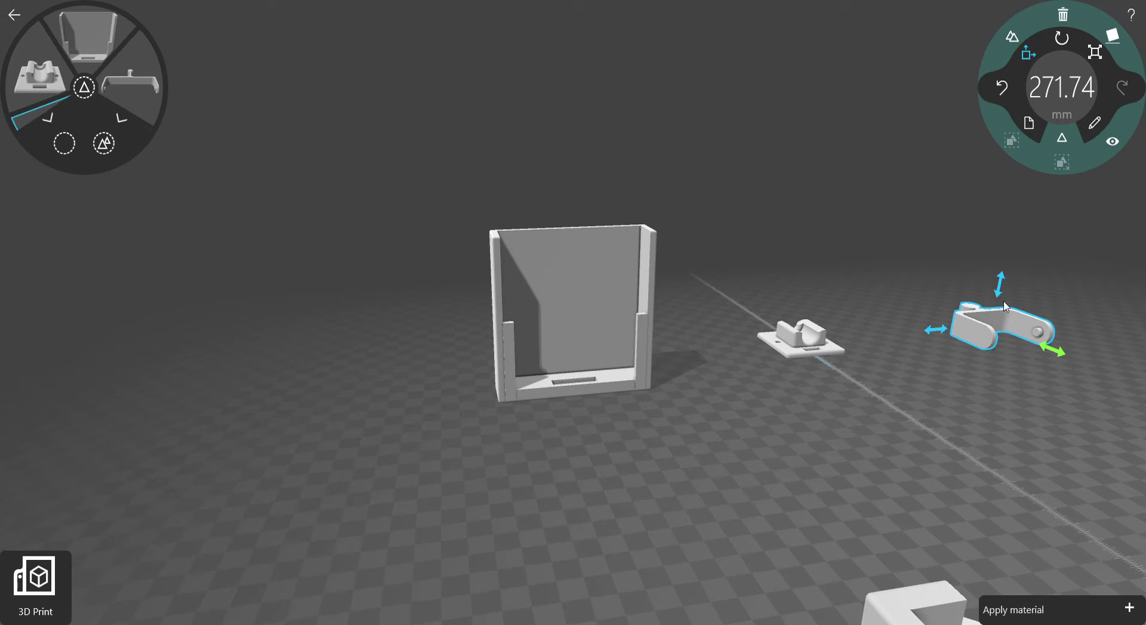
{"action": "left_click", "coordinate": [1112, 141]}
{"action": "scroll", "coordinate": [633, 282], "scroll_direction": "down", "scroll_amount": 10}
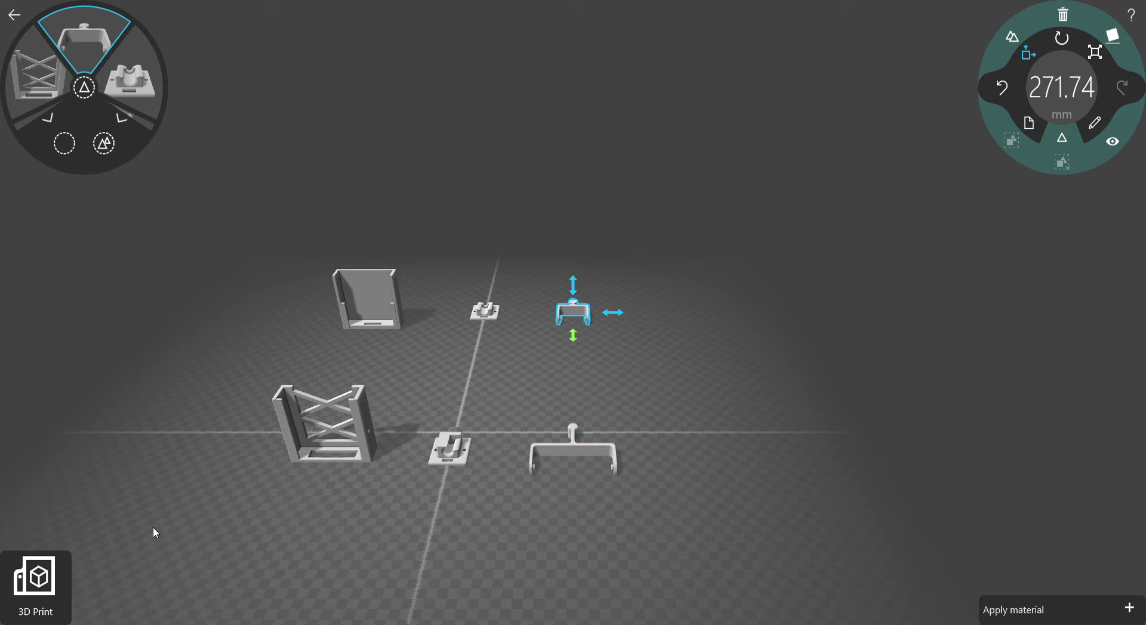
{"action": "left_click", "coordinate": [335, 444], "text": "ctrl"}
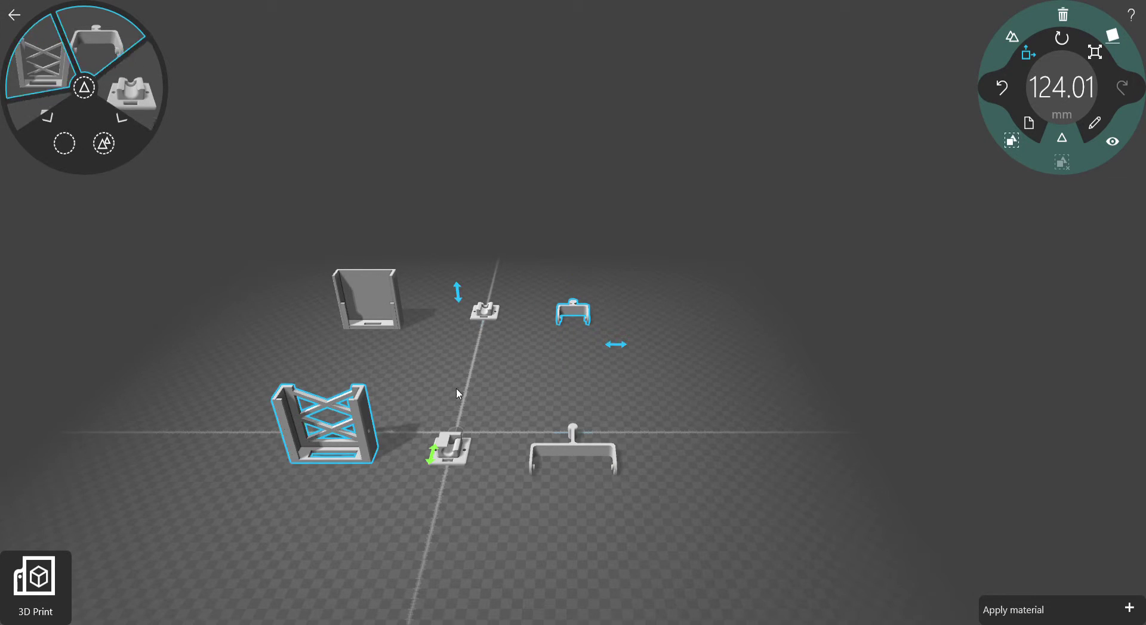
{"action": "left_click", "coordinate": [1110, 141]}
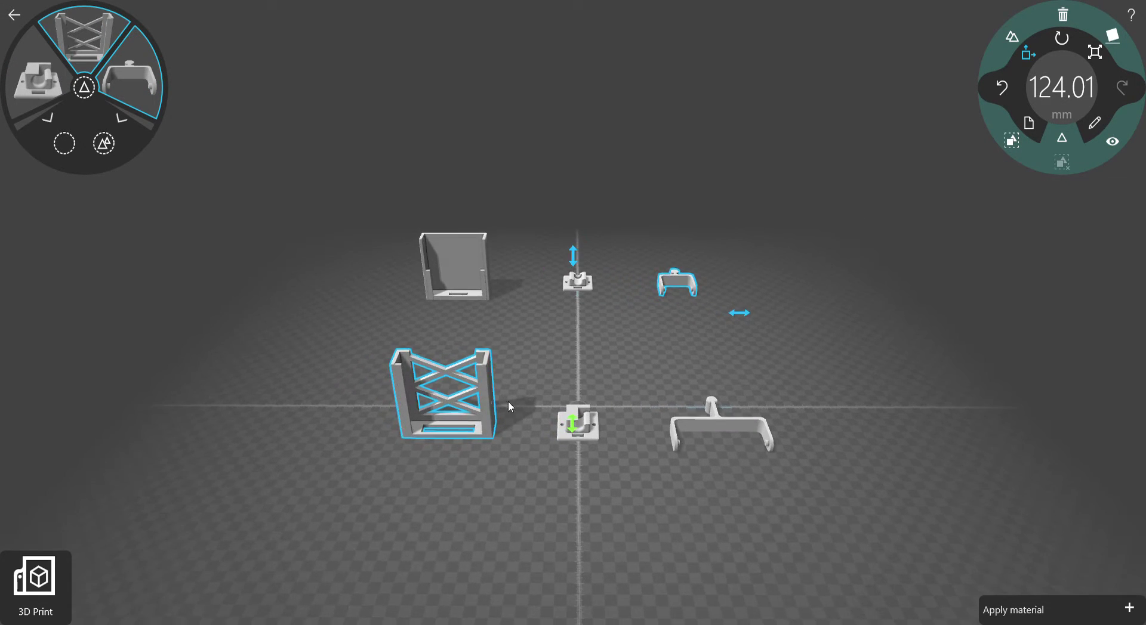
{"action": "left_click_drag", "start_coordinate": [507, 402], "coordinate": [382, 383]}
{"action": "scroll", "coordinate": [381, 383], "scroll_direction": "up", "scroll_amount": 5}
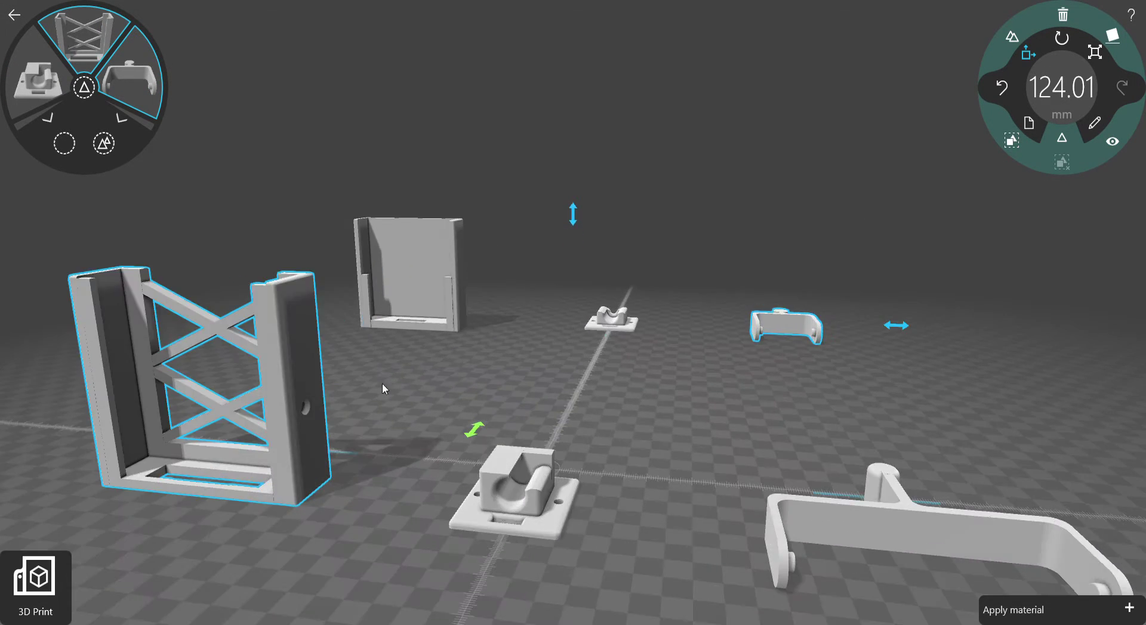
- Centre the view on the small U-shaped bracket in the back row and clear the selection
{"action": "left_click", "coordinate": [292, 422], "text": "ctrl"}
{"action": "left_click_drag", "start_coordinate": [772, 368], "coordinate": [792, 439]}
{"action": "left_click", "coordinate": [790, 280]}
{"action": "left_click_drag", "start_coordinate": [910, 328], "coordinate": [907, 321]}
{"action": "left_click", "coordinate": [819, 298]}
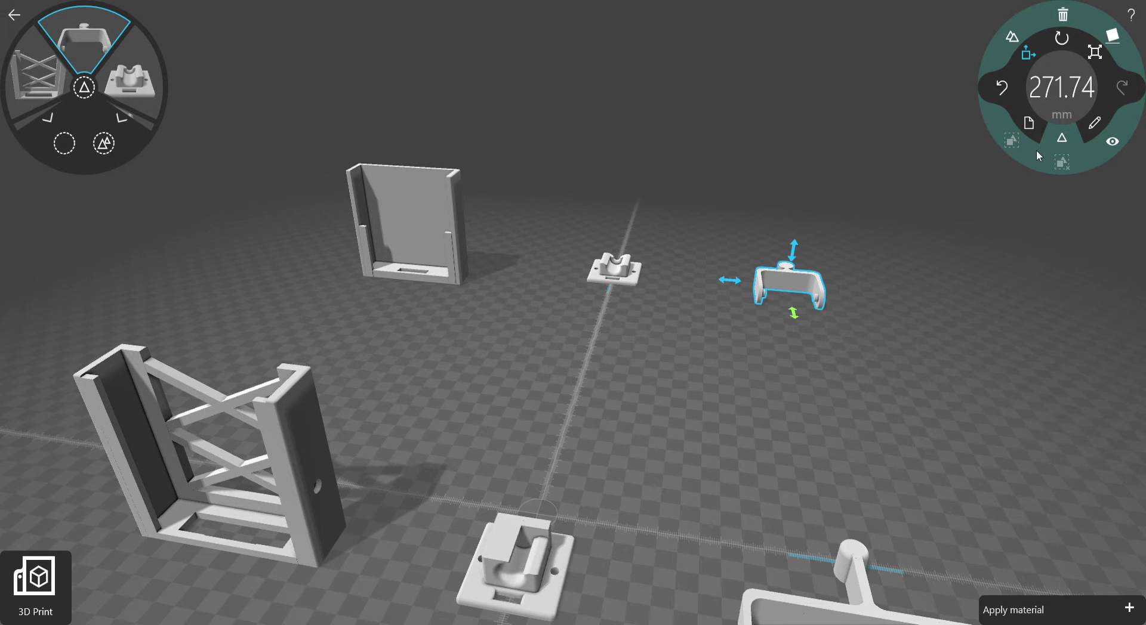
{"action": "left_click", "coordinate": [1104, 145]}
{"action": "left_click", "coordinate": [615, 279]}
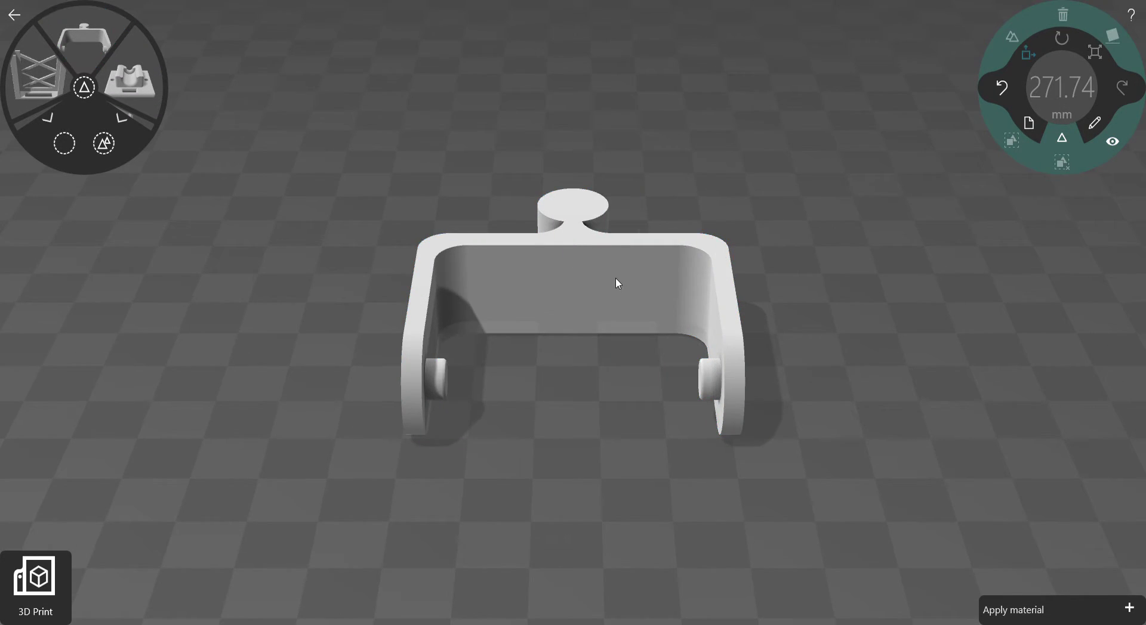
- Examine the small U-shaped bracket's round head and inner pins beside the back-row base plate
{"action": "scroll", "coordinate": [615, 278], "scroll_direction": "down", "scroll_amount": 3}
{"action": "scroll", "coordinate": [614, 278], "scroll_direction": "down", "scroll_amount": 3}
{"action": "left_click_drag", "start_coordinate": [588, 329], "coordinate": [589, 407]}
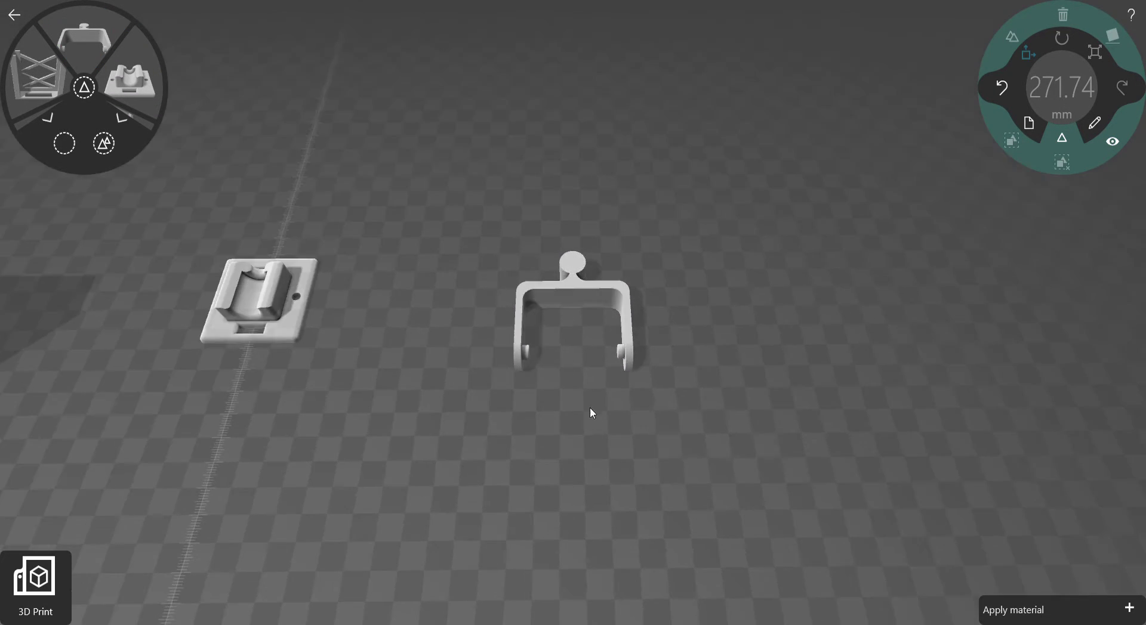
{"action": "scroll", "coordinate": [580, 362], "scroll_direction": "down", "scroll_amount": 4}
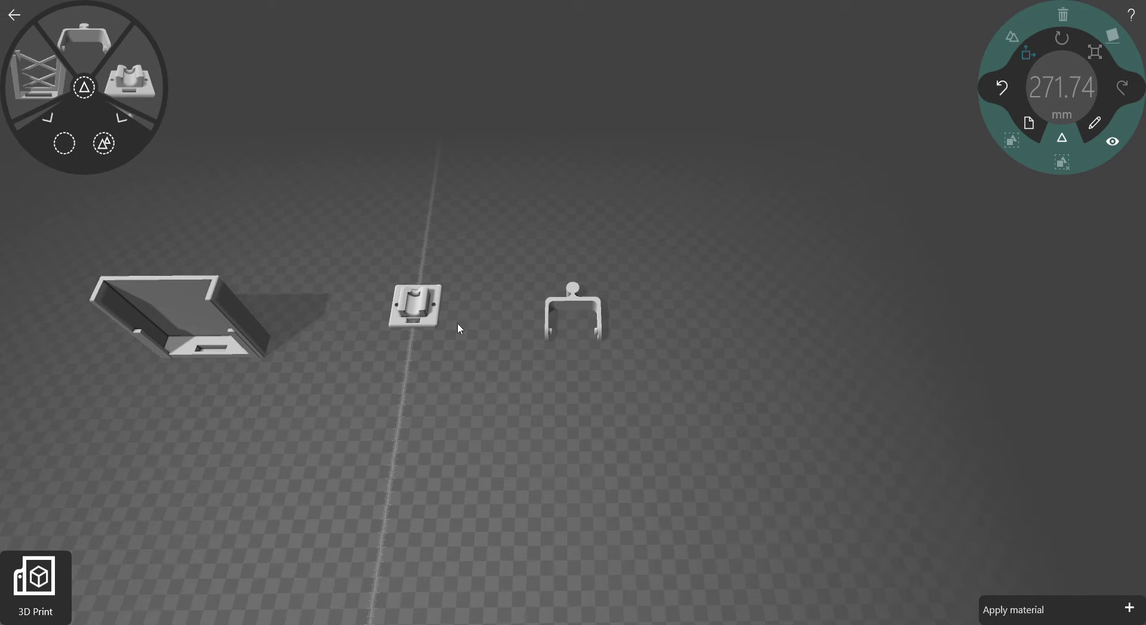
{"action": "scroll", "coordinate": [583, 349], "scroll_direction": "up", "scroll_amount": 5}
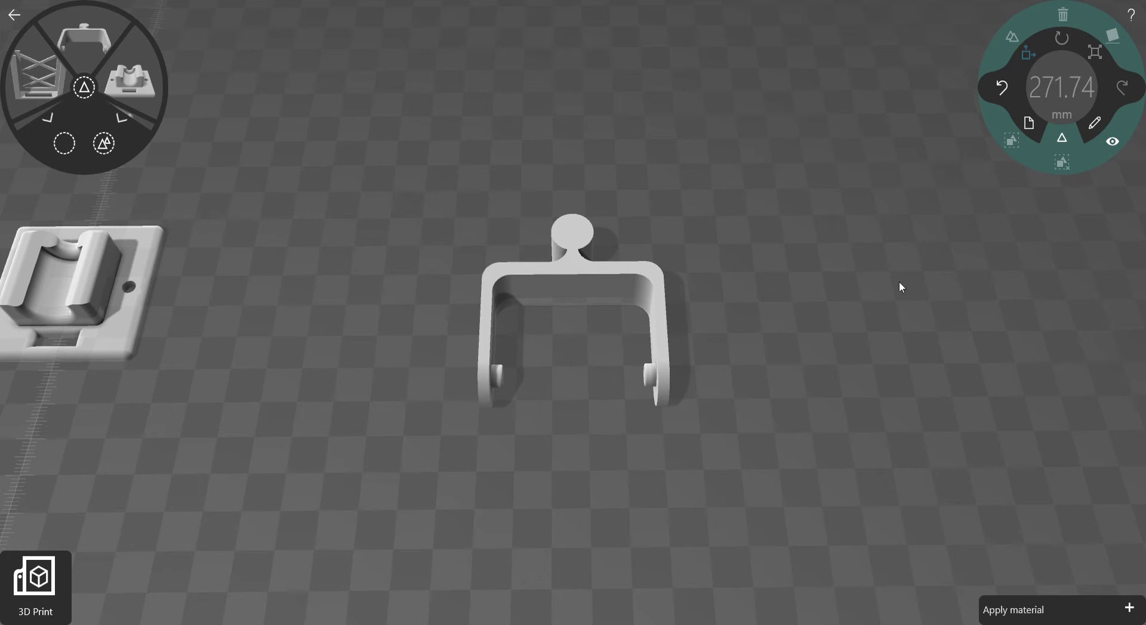
- Centre the view on the wide U-shaped bracket in the front row and examine its arms and stem
{"action": "scroll", "coordinate": [847, 298], "scroll_direction": "down", "scroll_amount": 8}
{"action": "left_click_drag", "start_coordinate": [704, 320], "coordinate": [674, 349]}
{"action": "scroll", "coordinate": [669, 370], "scroll_direction": "down", "scroll_amount": 3}
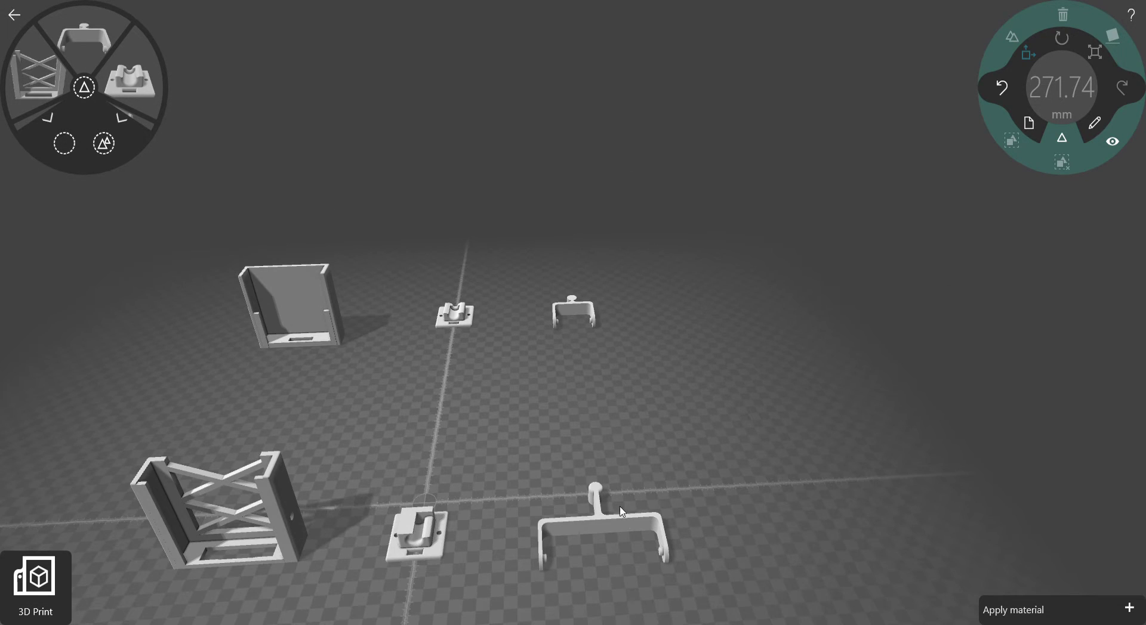
{"action": "left_click", "coordinate": [622, 511]}
{"action": "scroll", "coordinate": [680, 428], "scroll_direction": "up", "scroll_amount": 5}
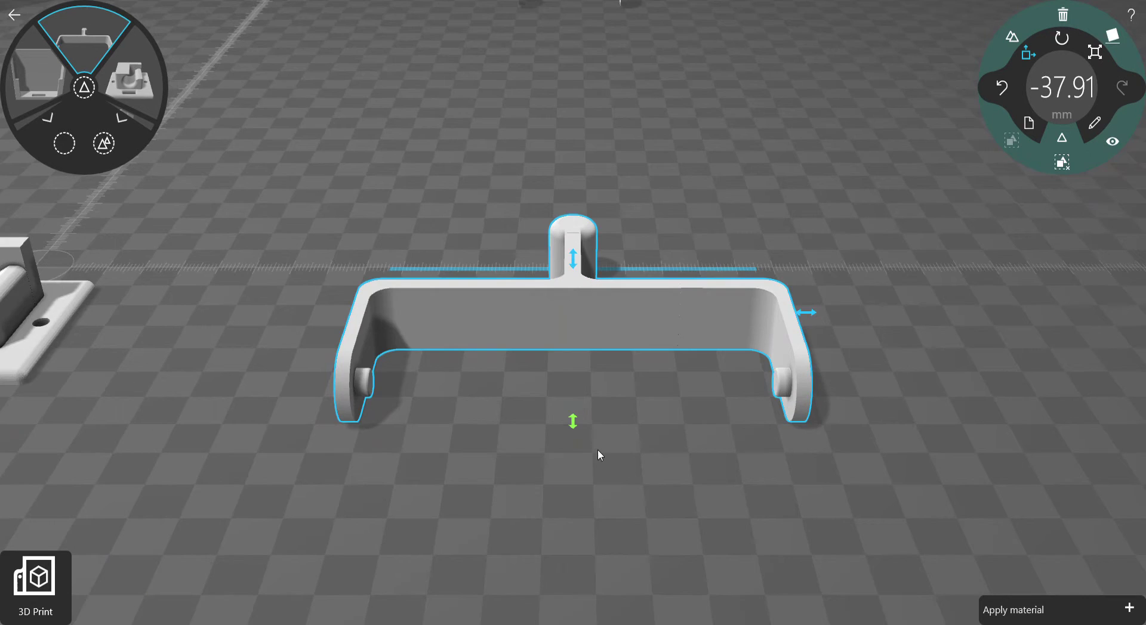
{"action": "left_click", "coordinate": [562, 345]}
{"action": "scroll", "coordinate": [562, 344], "scroll_direction": "down", "scroll_amount": 2}
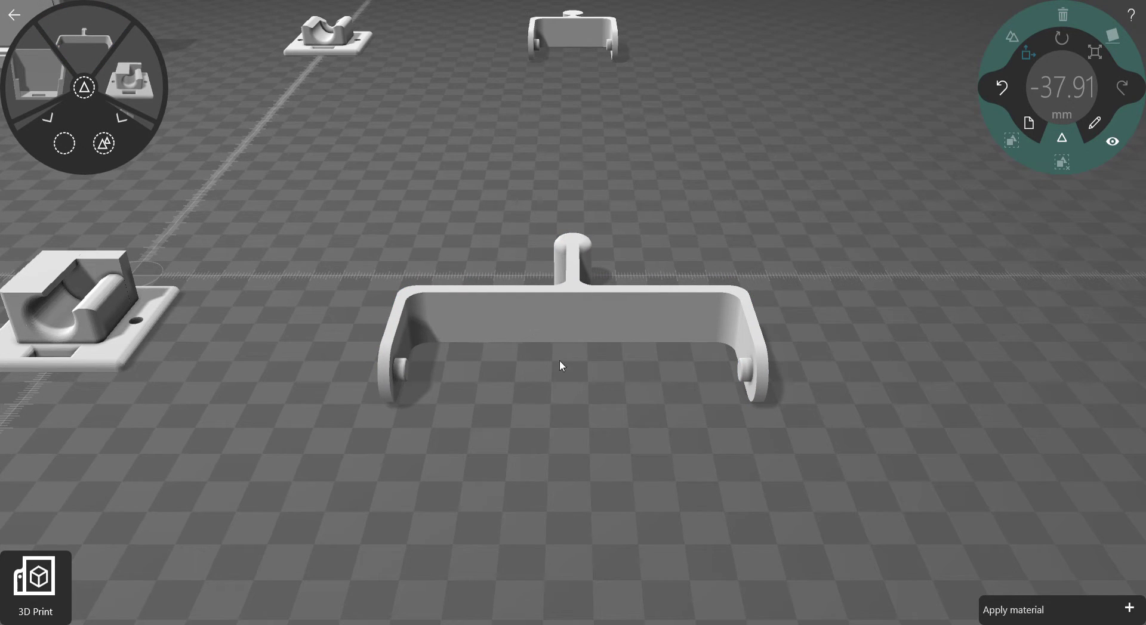
- Select the small U-shaped bracket in the back row, centre the view on it and examine its shape from above
{"action": "left_click_drag", "start_coordinate": [400, 412], "coordinate": [229, 412]}
{"action": "scroll", "coordinate": [221, 278], "scroll_direction": "down", "scroll_amount": 1}
{"action": "left_click_drag", "start_coordinate": [757, 256], "coordinate": [876, 258]}
{"action": "scroll", "coordinate": [876, 258], "scroll_direction": "down", "scroll_amount": 2}
{"action": "left_click", "coordinate": [589, 47]}
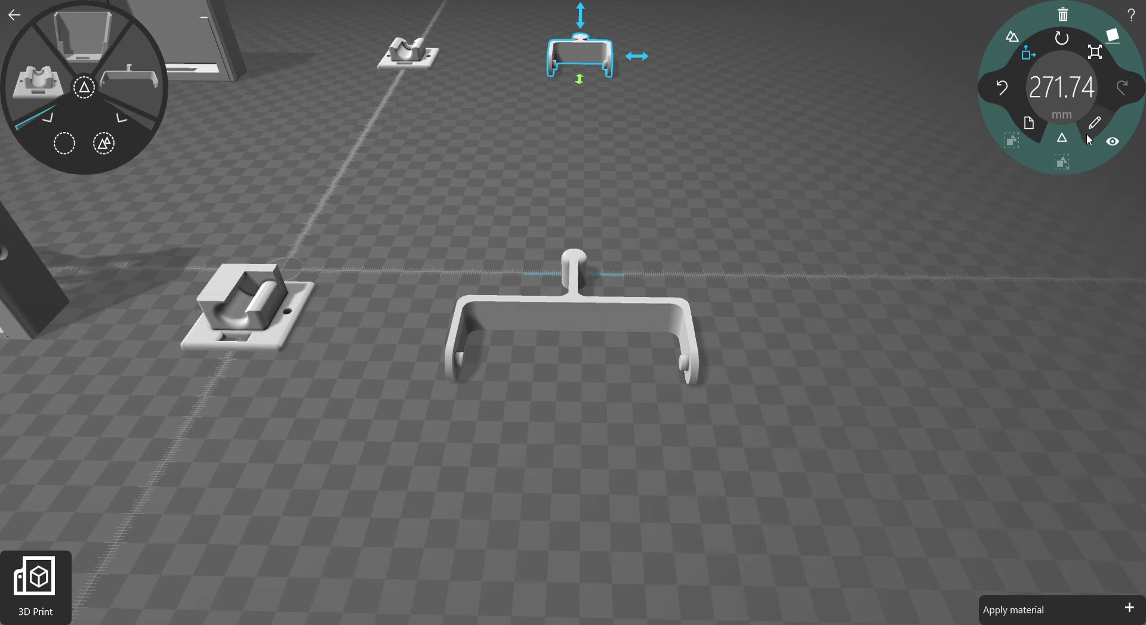
{"action": "left_click", "coordinate": [1111, 146]}
{"action": "left_click_drag", "start_coordinate": [574, 299], "coordinate": [578, 404]}
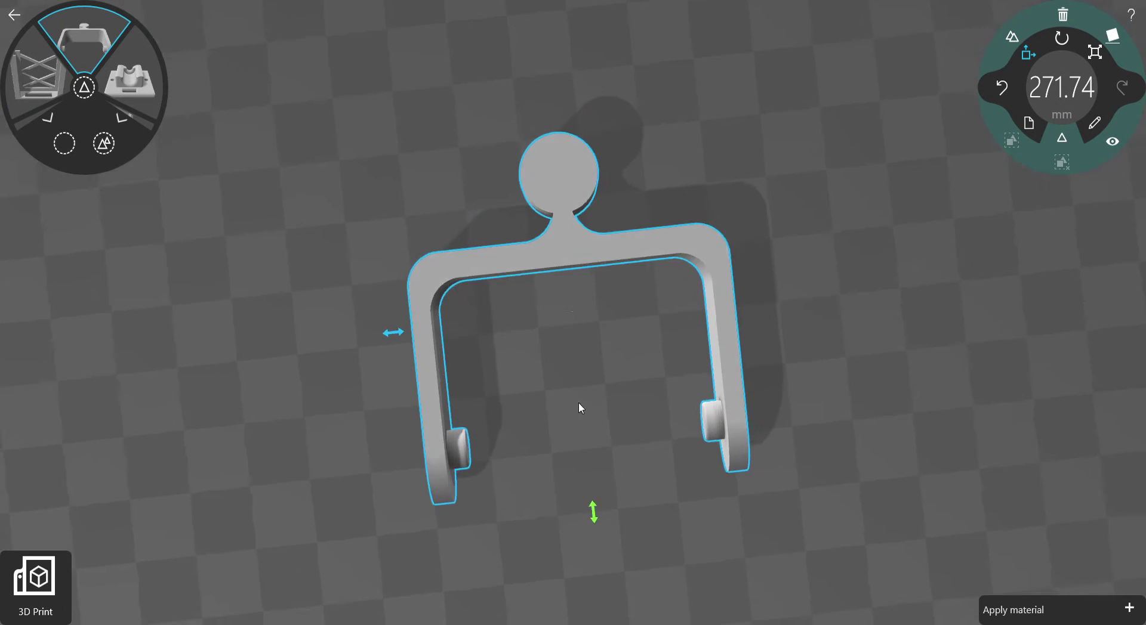
- Highlight the wide U-shaped bracket in the front row, compare its width and stem with the small bracket, and clear the selection
{"action": "scroll", "coordinate": [577, 401], "scroll_direction": "down", "scroll_amount": 10}
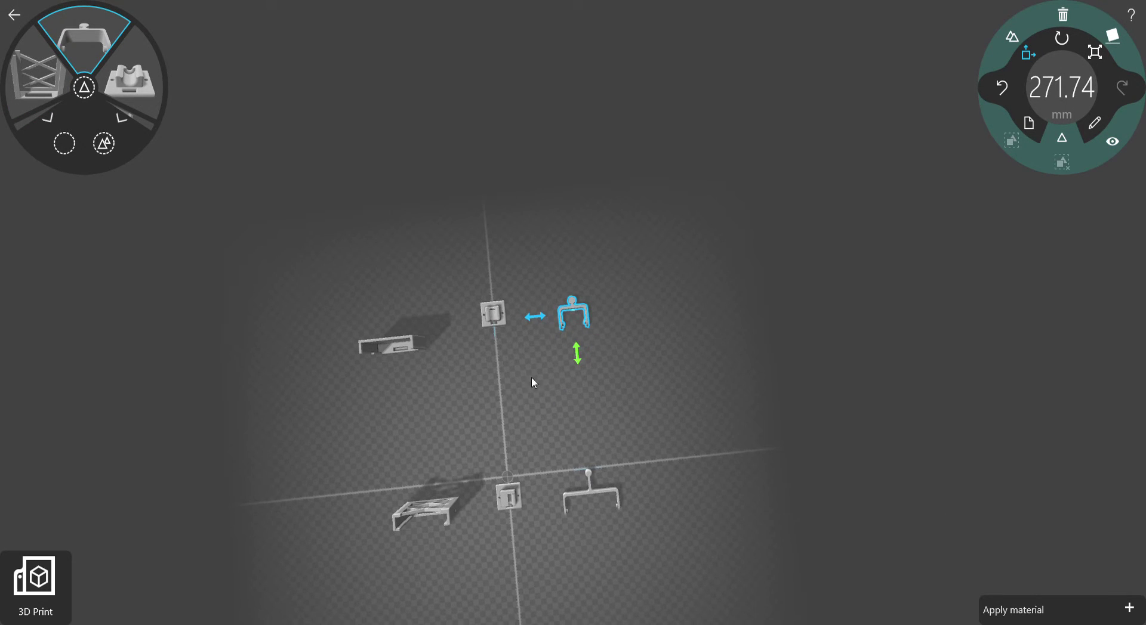
{"action": "left_click", "coordinate": [589, 489]}
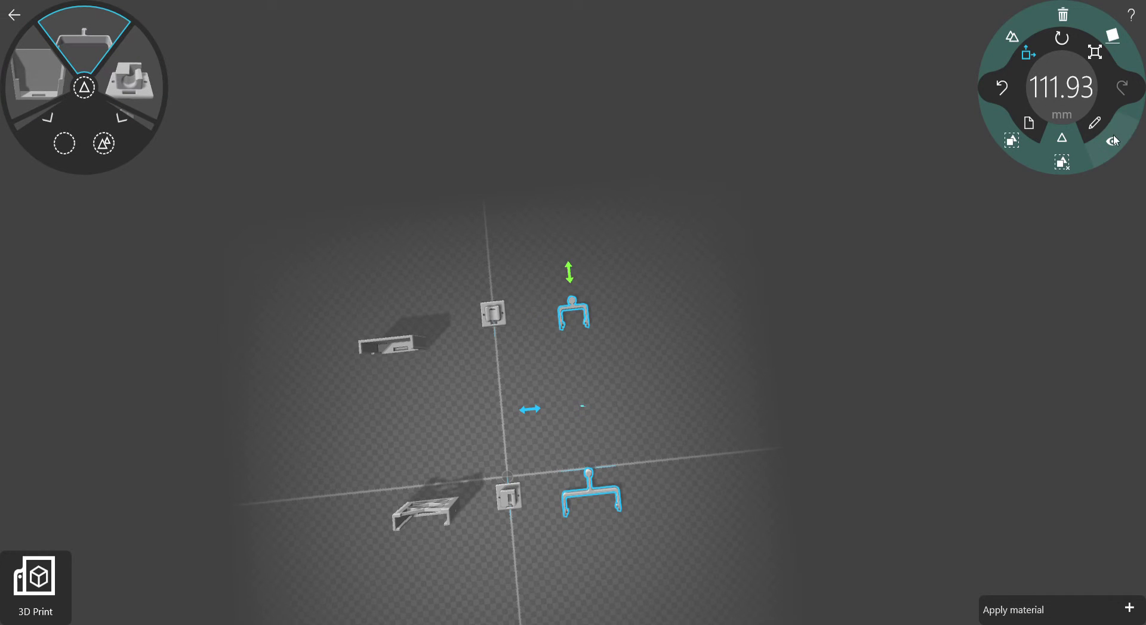
{"action": "scroll", "coordinate": [525, 374], "scroll_direction": "up", "scroll_amount": 2}
{"action": "right_click_drag", "start_coordinate": [525, 374], "coordinate": [593, 454]}
{"action": "left_click", "coordinate": [589, 429]}
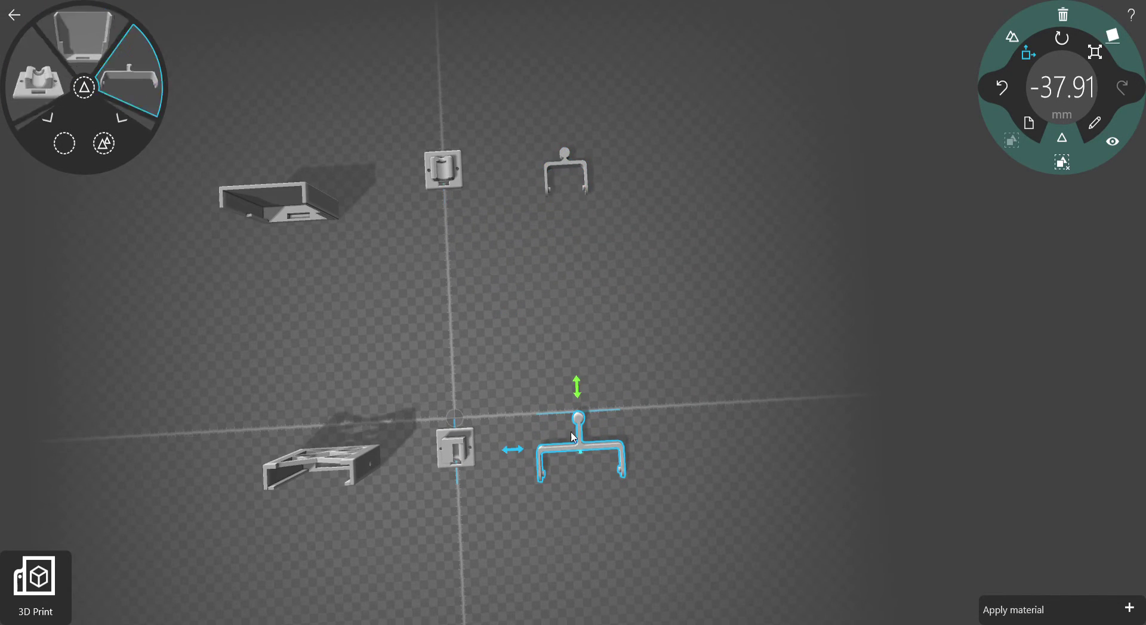
{"action": "left_click", "coordinate": [583, 364]}
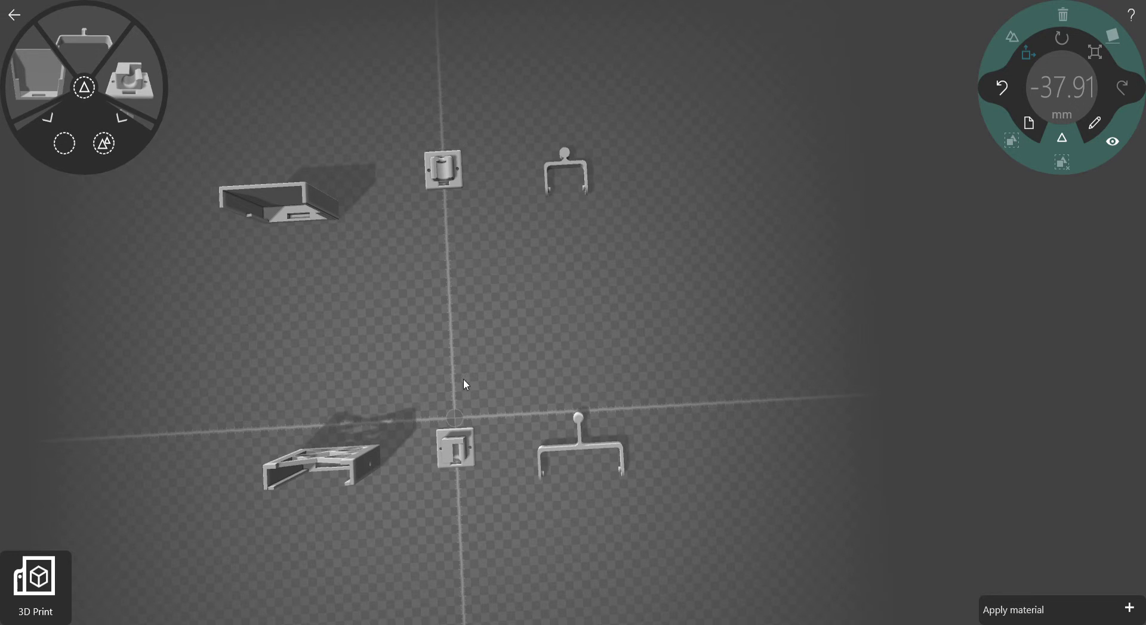
- Centre the view on the back-row base plate and examine its open clip, screw holes and slot from above
{"action": "left_click_drag", "start_coordinate": [463, 385], "coordinate": [464, 221]}
{"action": "left_click", "coordinate": [466, 180]}
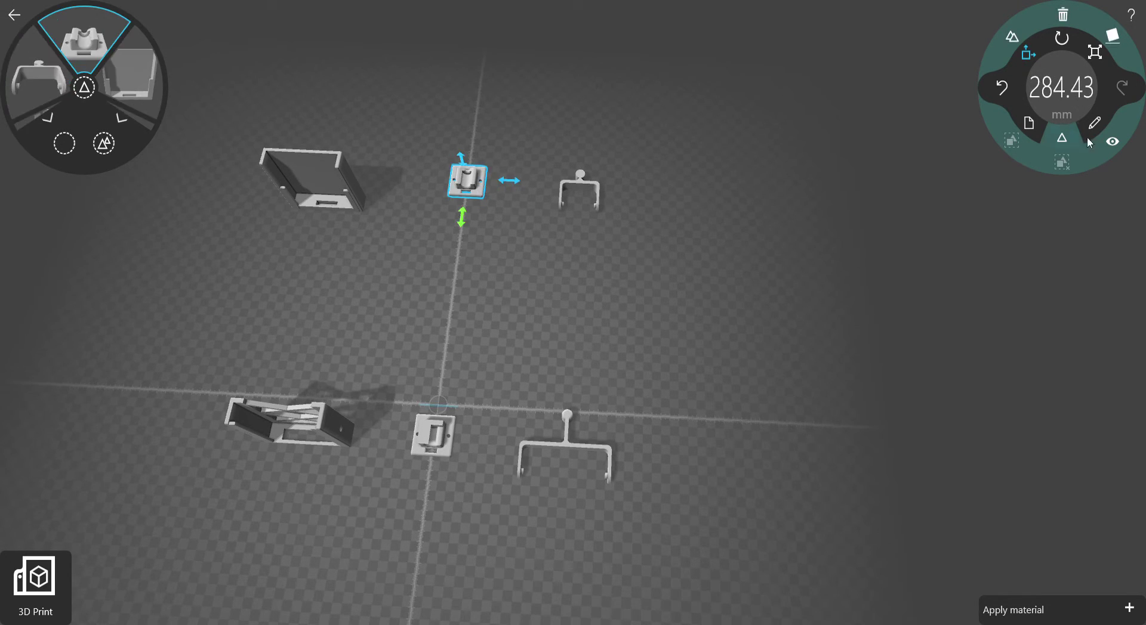
{"action": "left_click", "coordinate": [1110, 145]}
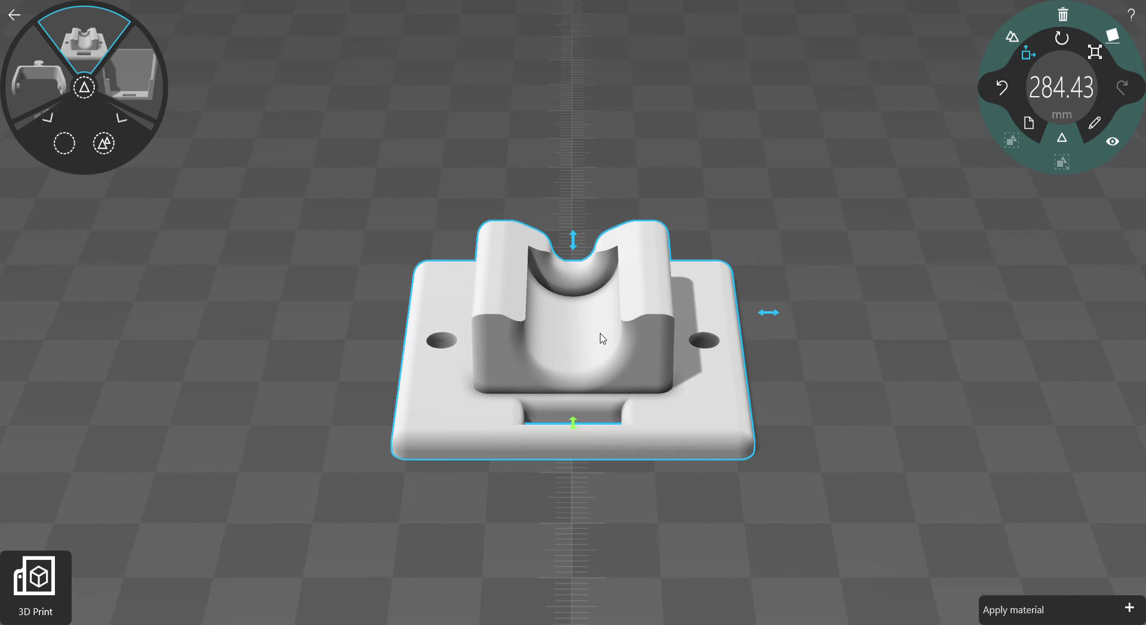
{"action": "scroll", "coordinate": [602, 337], "scroll_direction": "down", "scroll_amount": 5}
{"action": "left_click_drag", "start_coordinate": [756, 382], "coordinate": [724, 429]}
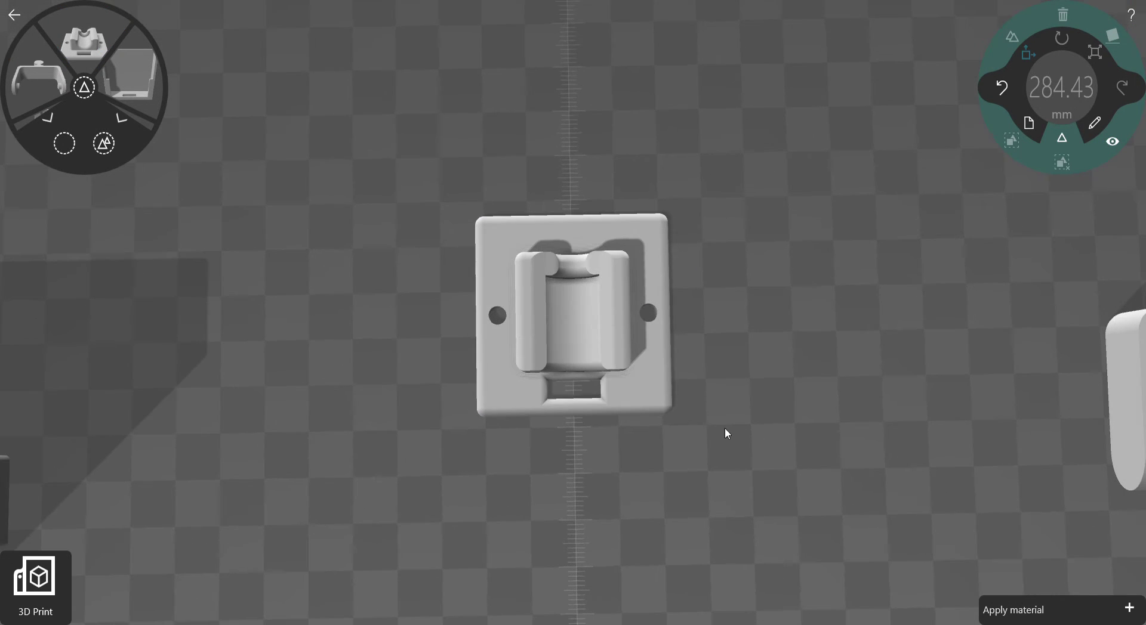
- Highlight the back-row base plate together with the wide bracket and the cross-braced holder, and deselect all three parts
{"action": "scroll", "coordinate": [646, 344], "scroll_direction": "down", "scroll_amount": 3}
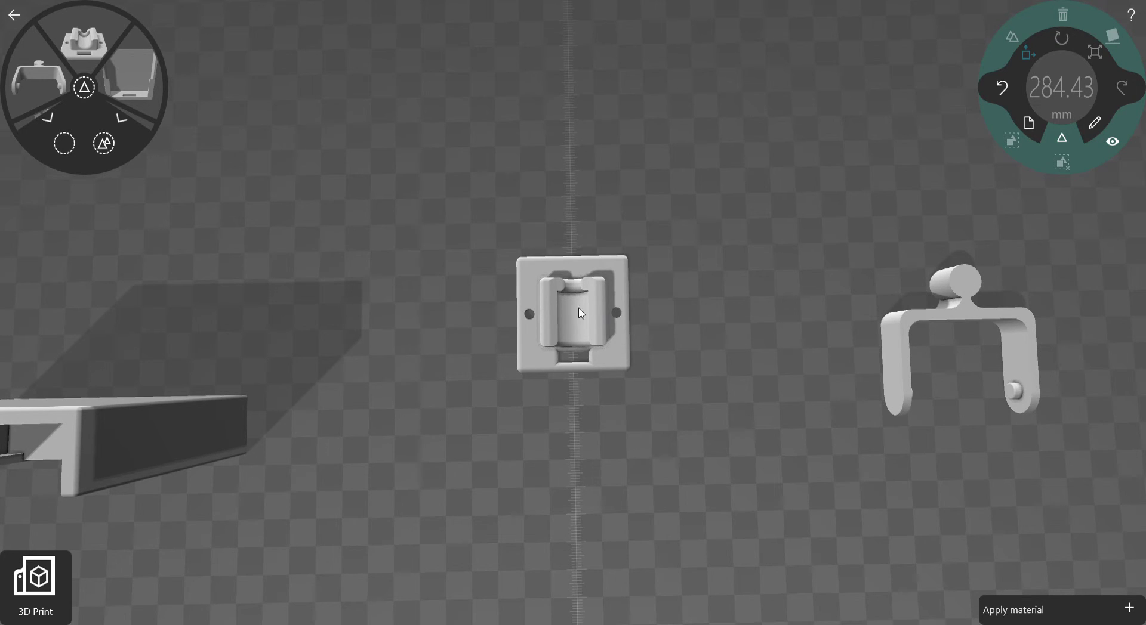
{"action": "scroll", "coordinate": [649, 335], "scroll_direction": "down", "scroll_amount": 2}
{"action": "scroll", "coordinate": [649, 340], "scroll_direction": "down", "scroll_amount": 4}
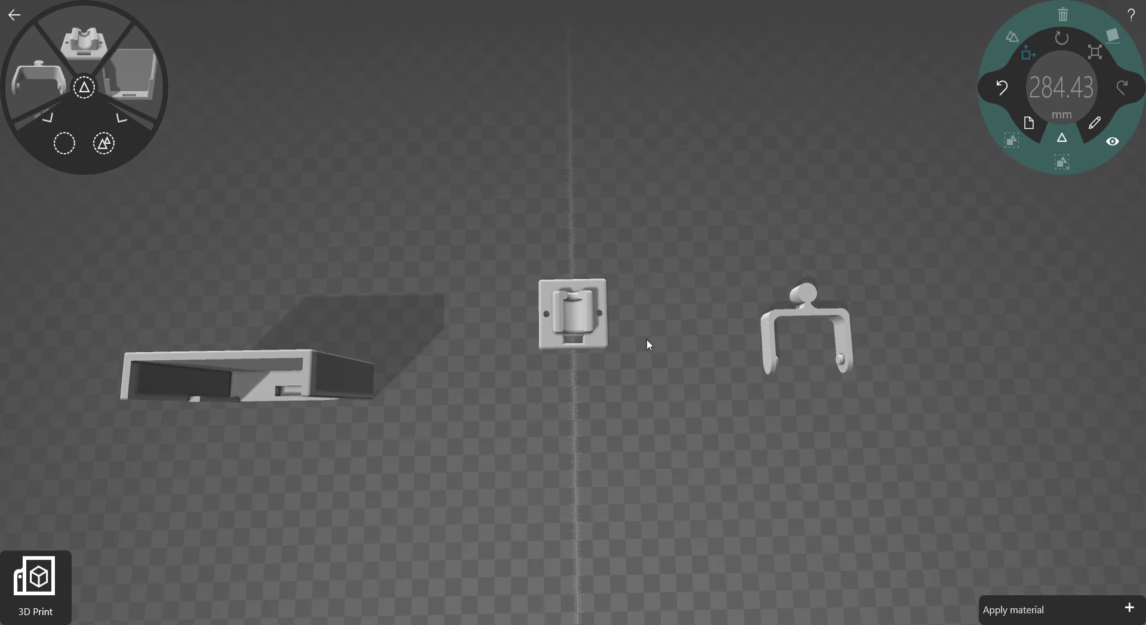
{"action": "scroll", "coordinate": [617, 382], "scroll_direction": "down", "scroll_amount": 4}
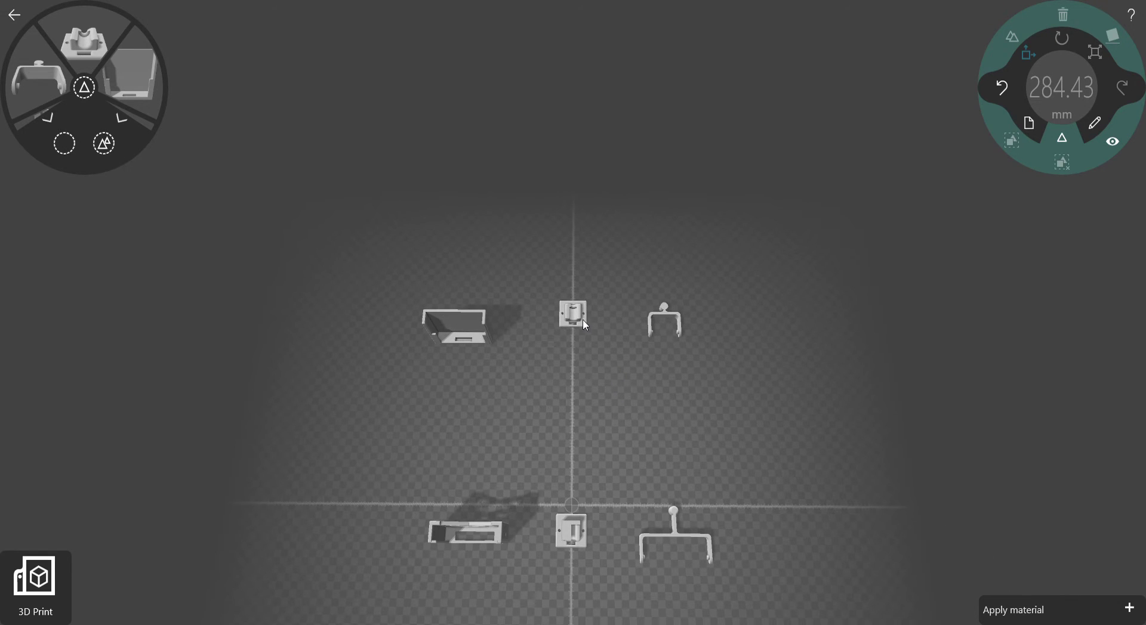
{"action": "left_click", "coordinate": [582, 317]}
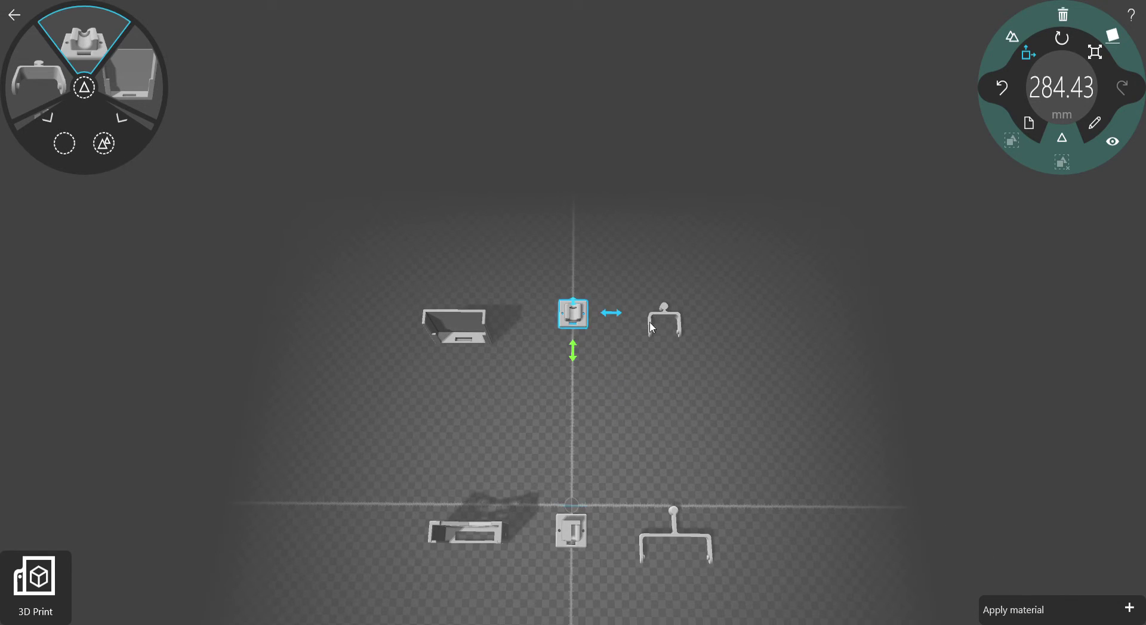
{"action": "left_click", "coordinate": [643, 539], "text": "ctrl"}
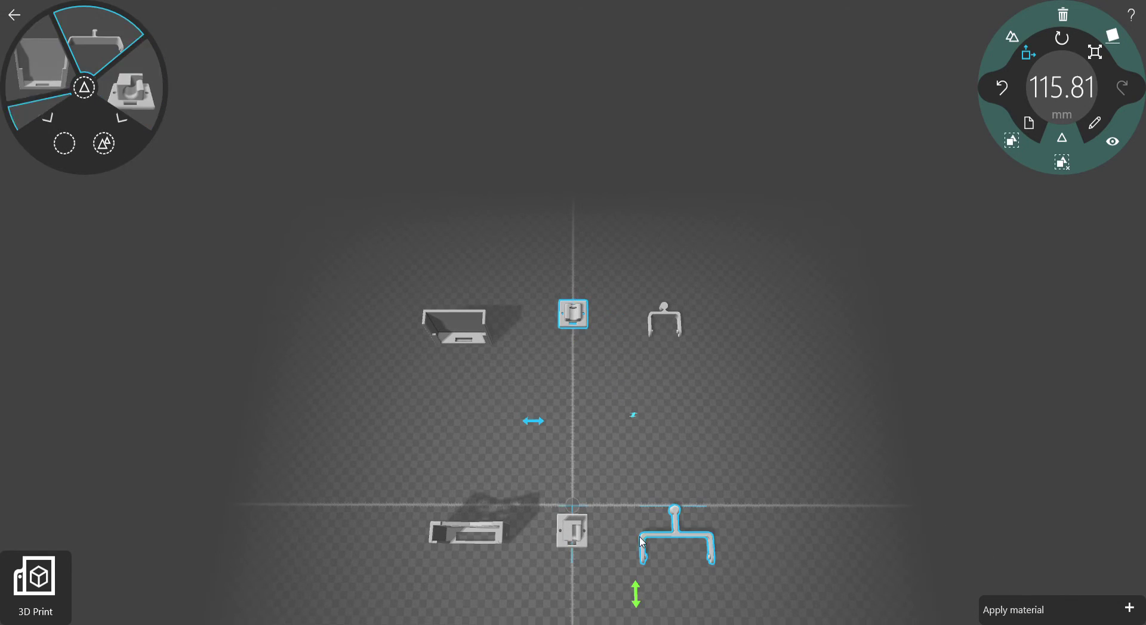
{"action": "left_click", "coordinate": [490, 534], "text": "ctrl"}
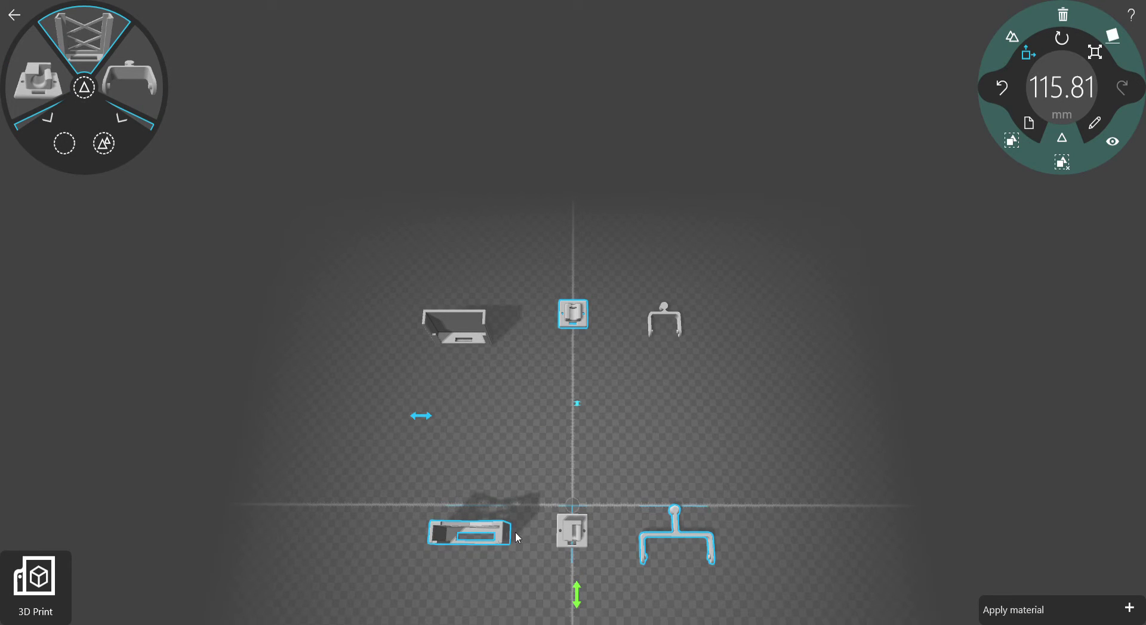
{"action": "left_click", "coordinate": [490, 534], "text": "ctrl"}
{"action": "left_click", "coordinate": [657, 535], "text": "ctrl"}
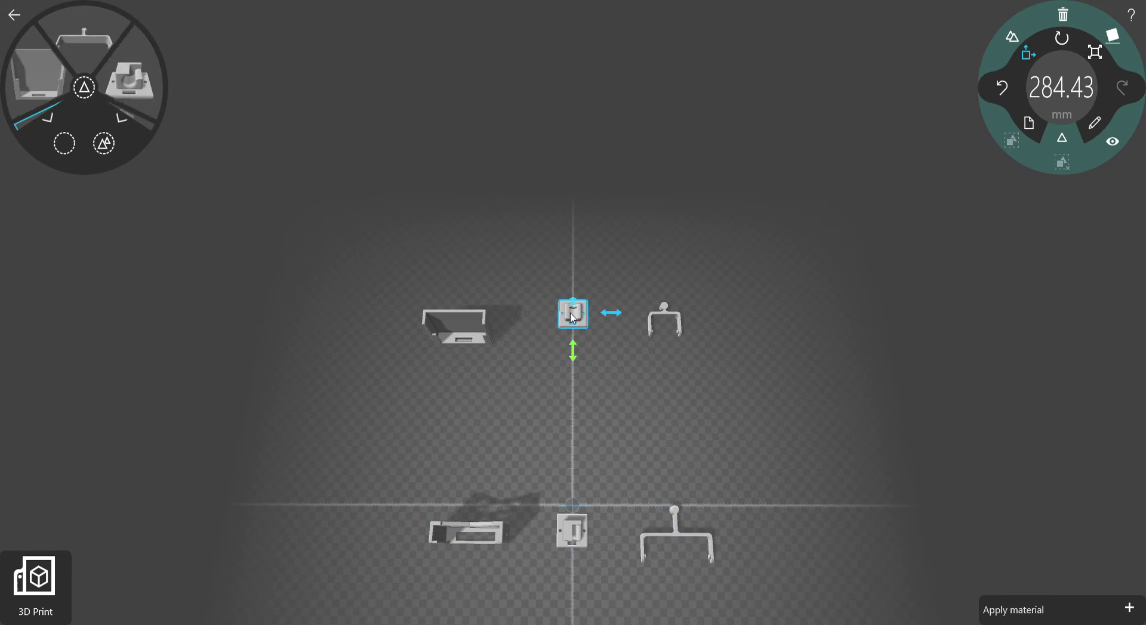
{"action": "left_click", "coordinate": [570, 313], "text": "ctrl"}
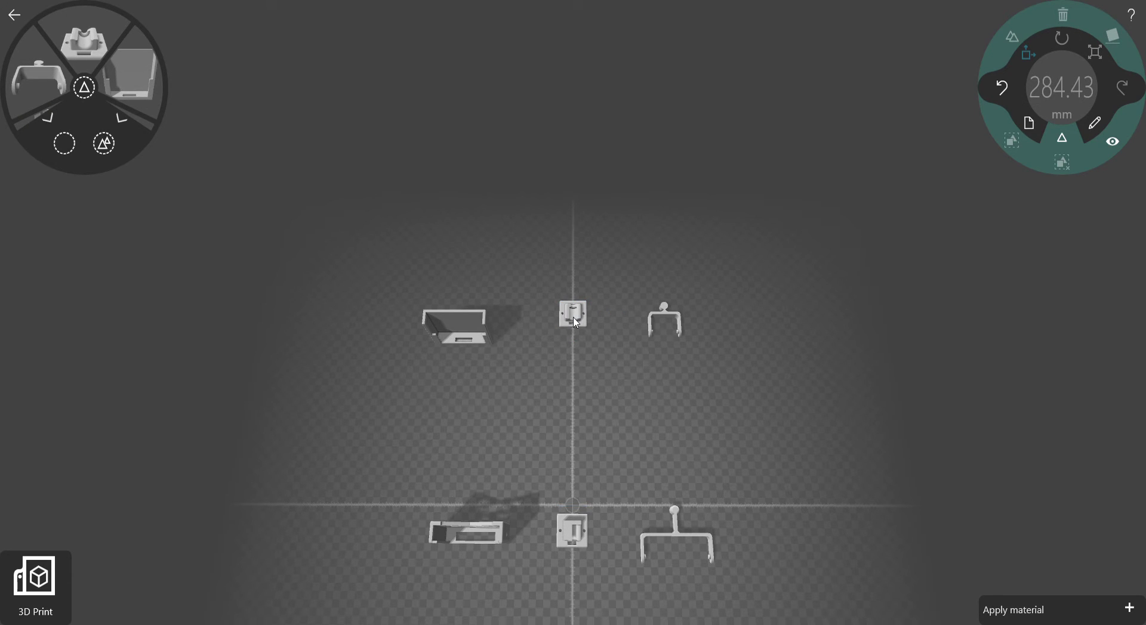
- Examine the open-topped clip of the back-row base plate from the front at ground level
{"action": "left_click_drag", "start_coordinate": [541, 475], "coordinate": [529, 407]}
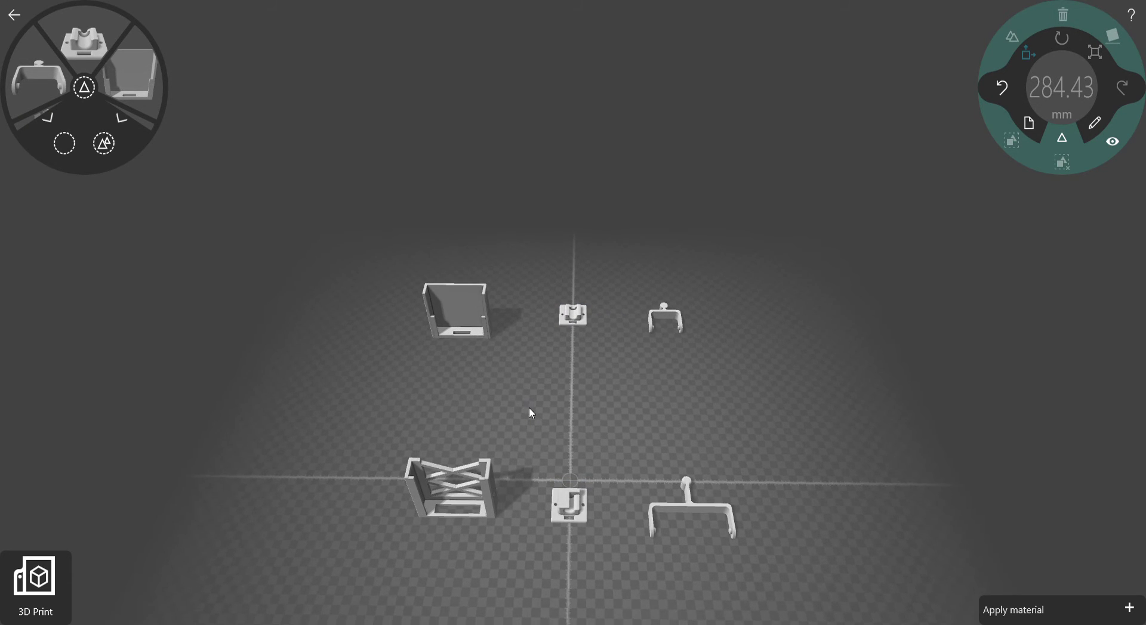
{"action": "scroll", "coordinate": [582, 348], "scroll_direction": "up", "scroll_amount": 8}
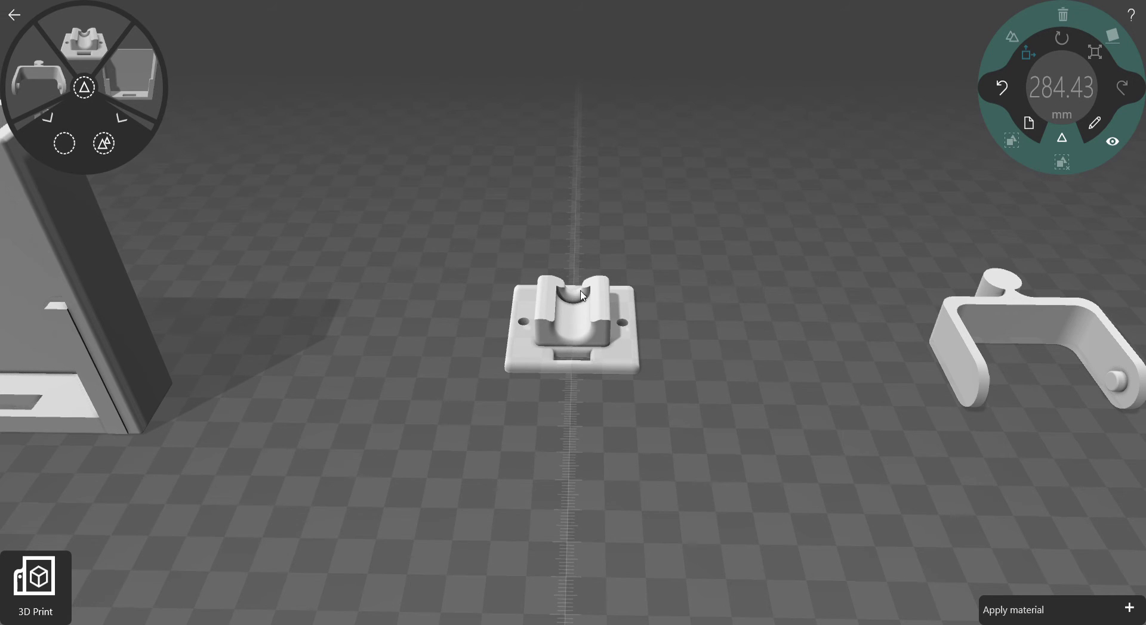
{"action": "right_click_drag", "start_coordinate": [582, 297], "coordinate": [588, 185]}
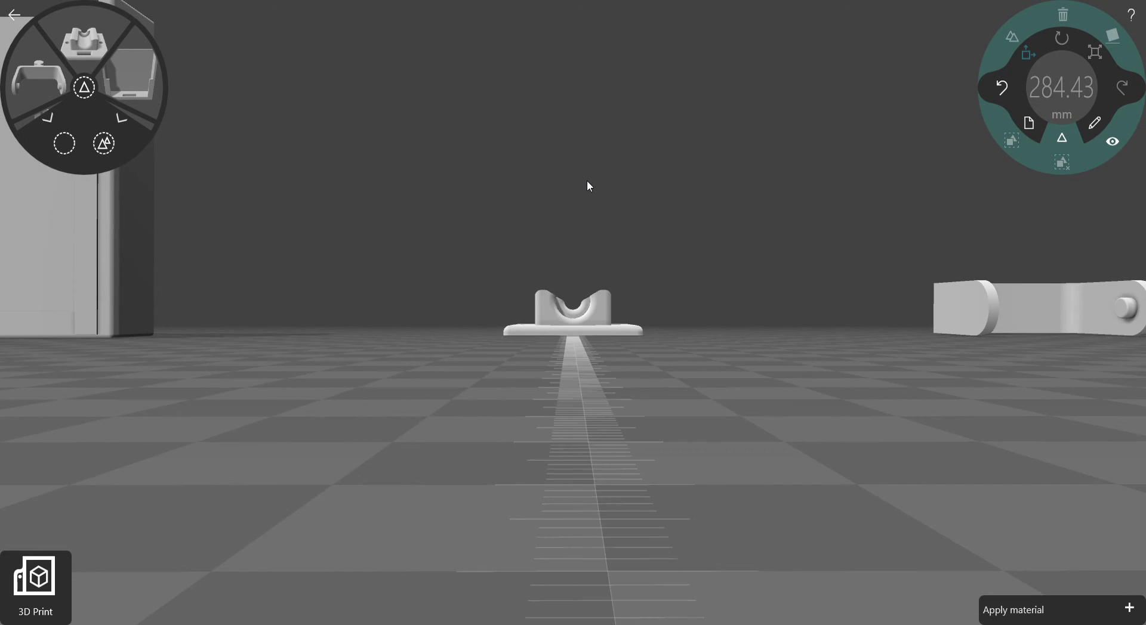
- Centre the view on the front-row base plate, examine its round socket from the front, and clear the selection
{"action": "left_click_drag", "start_coordinate": [586, 188], "coordinate": [582, 327]}
{"action": "scroll", "coordinate": [577, 345], "scroll_direction": "down", "scroll_amount": 4}
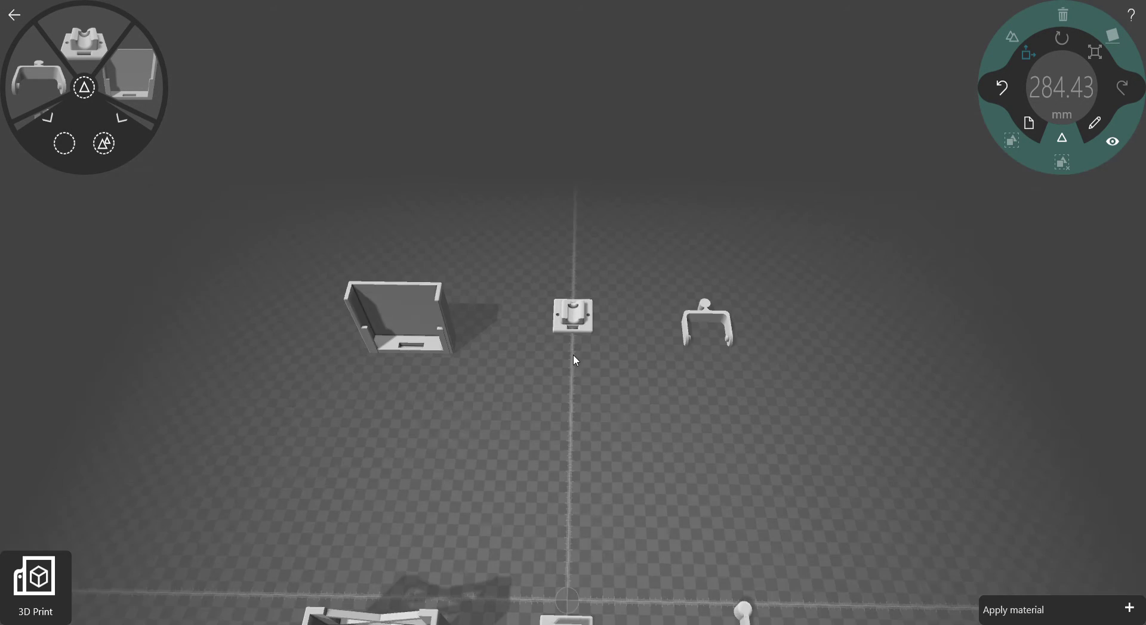
{"action": "scroll", "coordinate": [569, 405], "scroll_direction": "down", "scroll_amount": 3}
{"action": "left_click", "coordinate": [568, 519]}
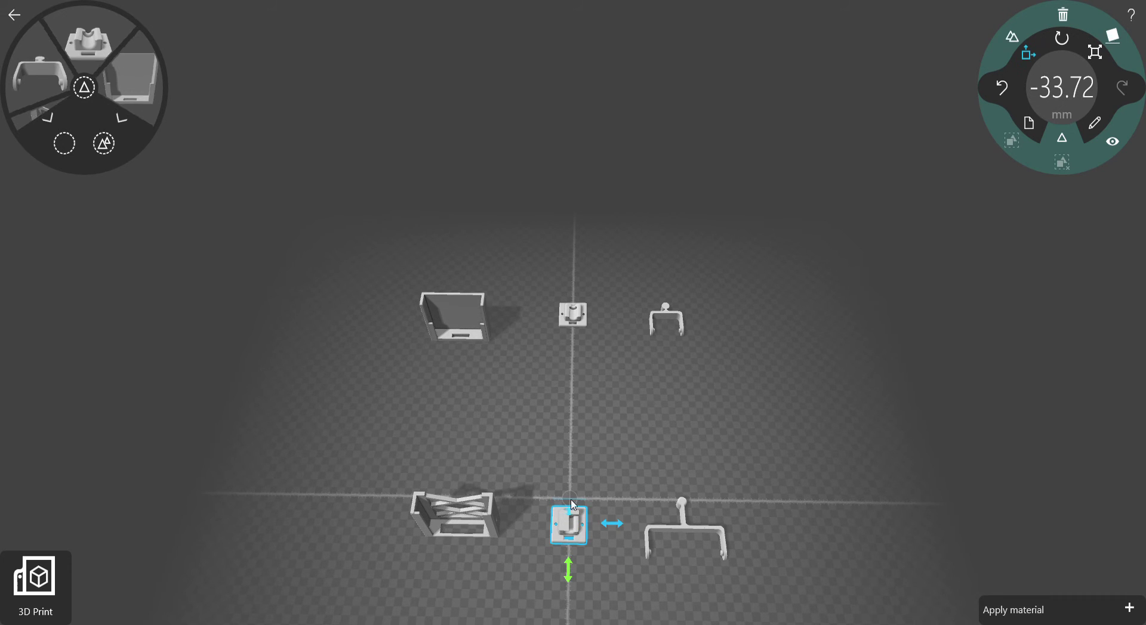
{"action": "left_click", "coordinate": [1105, 143]}
{"action": "left_click_drag", "start_coordinate": [691, 389], "coordinate": [685, 302]}
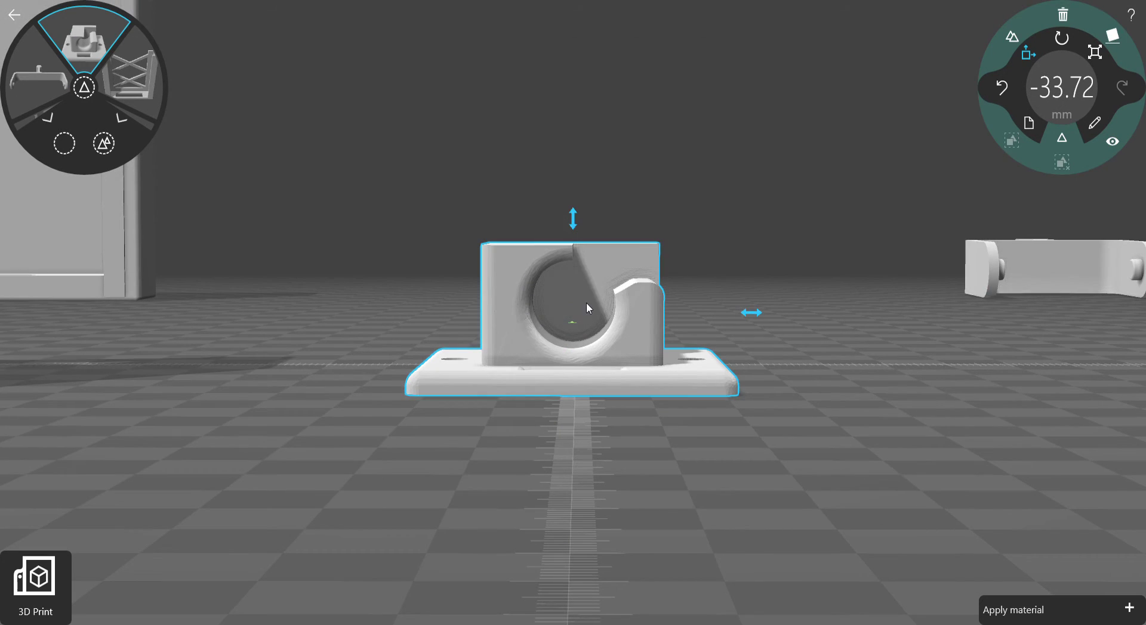
{"action": "left_click", "coordinate": [566, 299]}
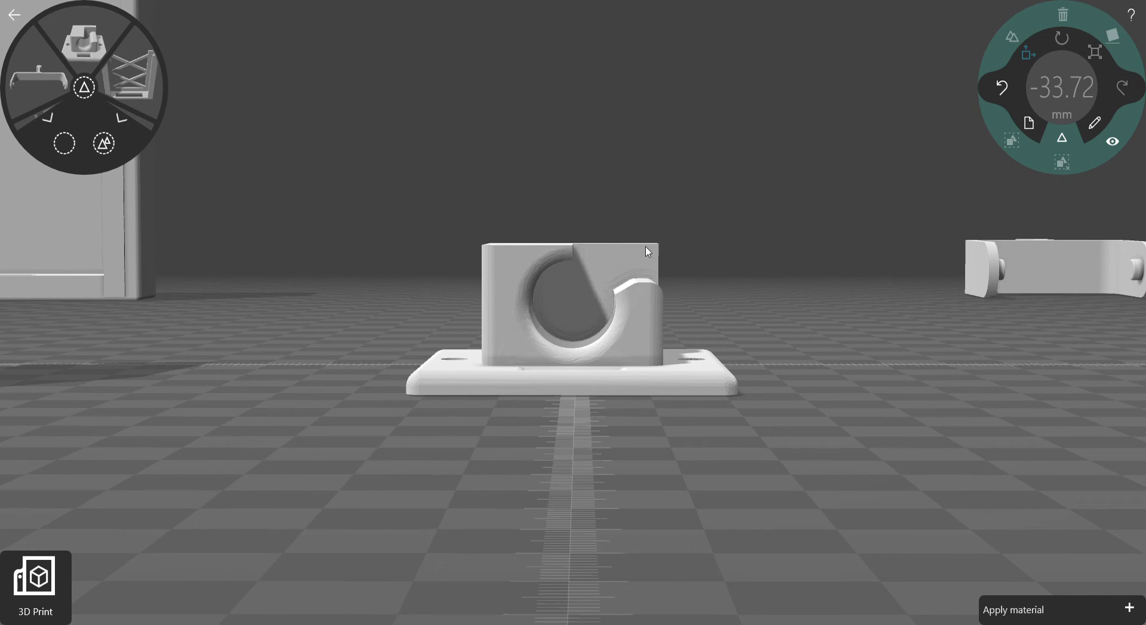
- Examine the cut-away block and side lip of the front-row base plate's socket from several angles beside the neighbouring parts
{"action": "left_click_drag", "start_coordinate": [646, 246], "coordinate": [641, 275]}
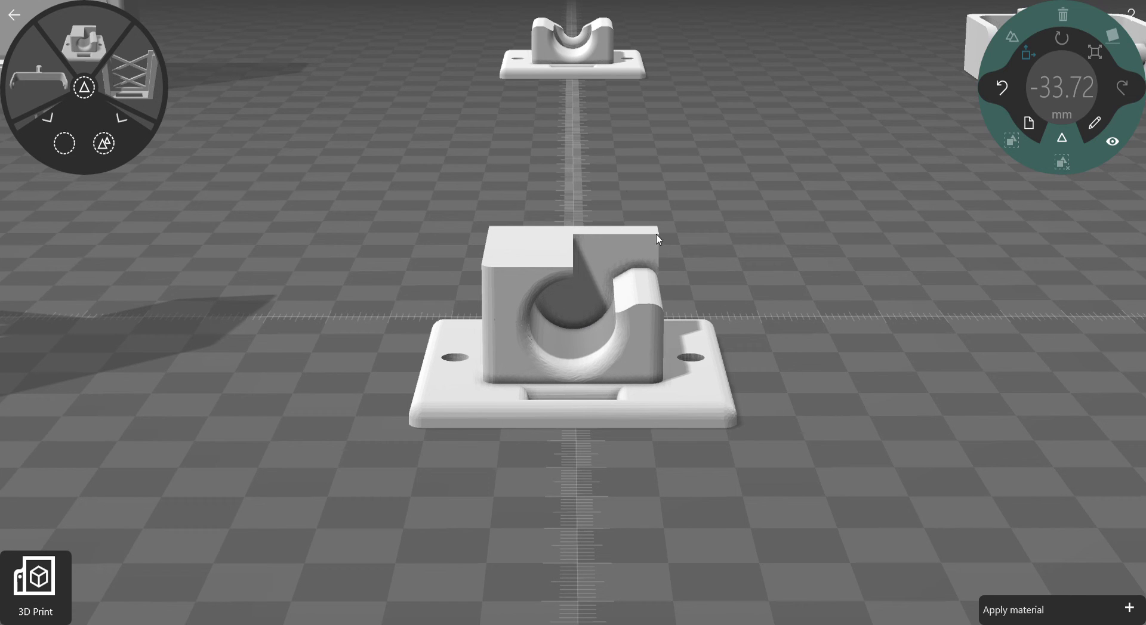
{"action": "left_click_drag", "start_coordinate": [656, 234], "coordinate": [577, 253]}
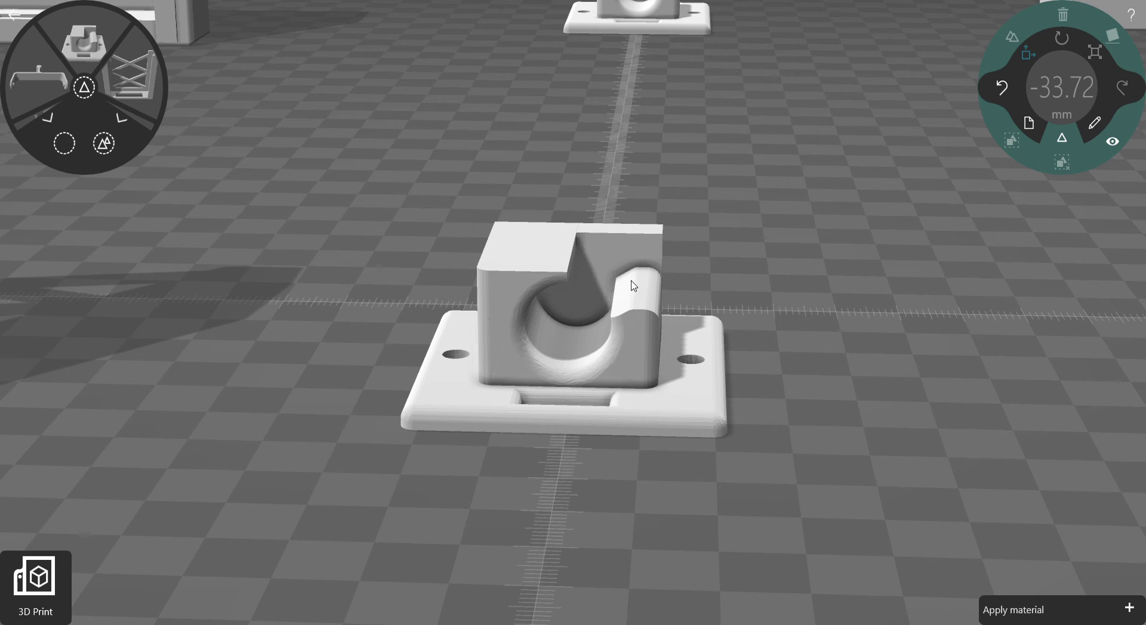
{"action": "mouse_move", "coordinate": [698, 256]}
{"action": "left_mouse_down"}
{"action": "mouse_move", "coordinate": [700, 323]}
{"action": "mouse_move", "coordinate": [686, 240]}
{"action": "left_mouse_up"}
{"action": "scroll", "coordinate": [700, 323], "scroll_direction": "down", "scroll_amount": 3}
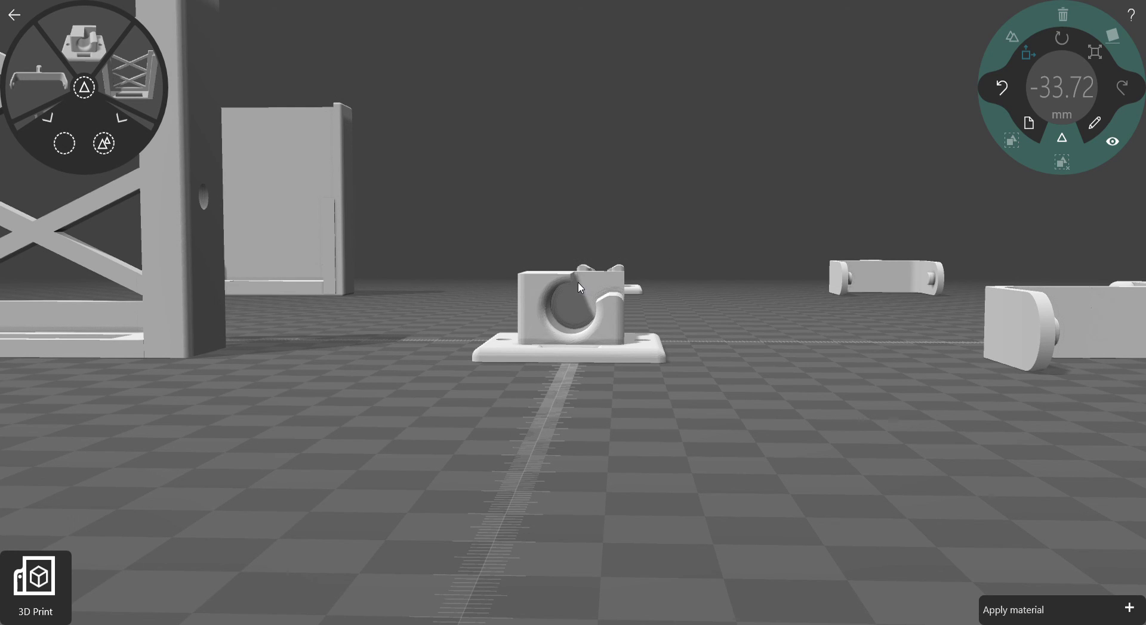
{"action": "left_click_drag", "start_coordinate": [707, 287], "coordinate": [725, 339]}
{"action": "scroll", "coordinate": [696, 315], "scroll_direction": "down", "scroll_amount": 2}
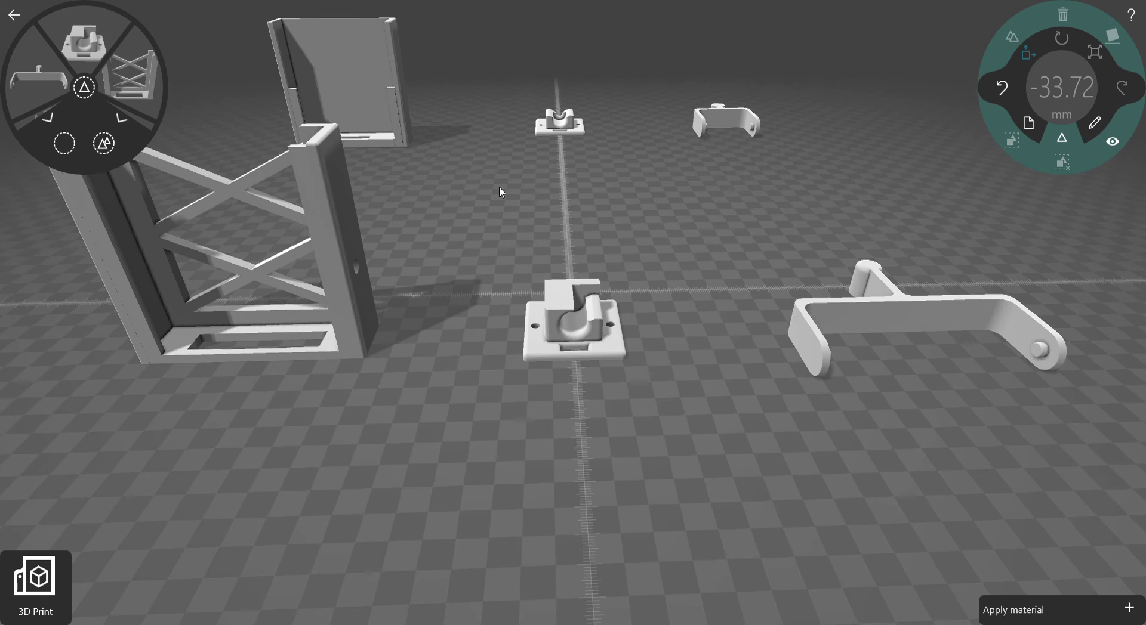